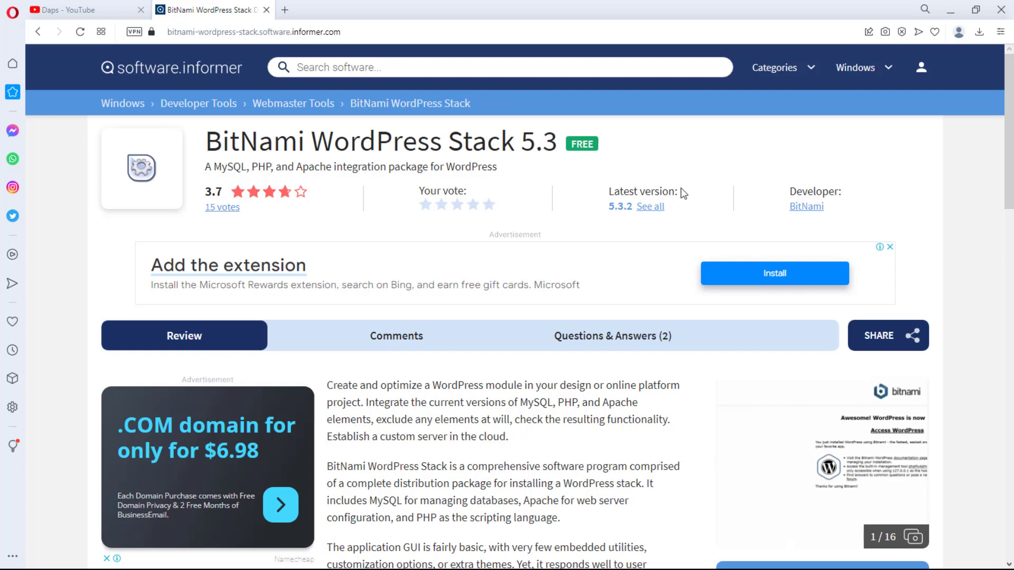
Step: Open the BitNami WordPress Stack download page, dismiss the pop-up ad, and scroll to Download now
scroll(763, 246, "down", 3)
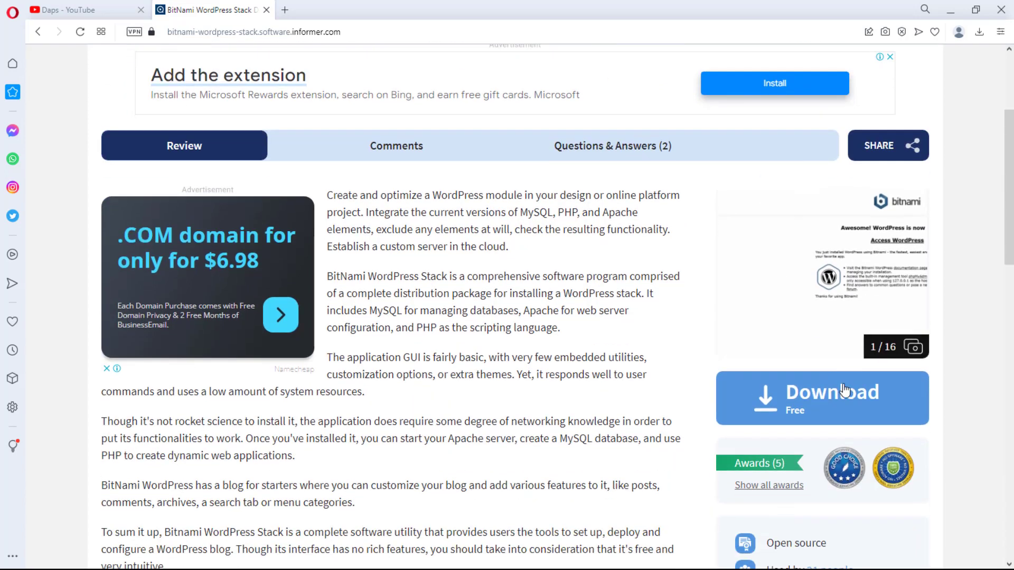
scroll(840, 399, "down", 3)
left_click(830, 445)
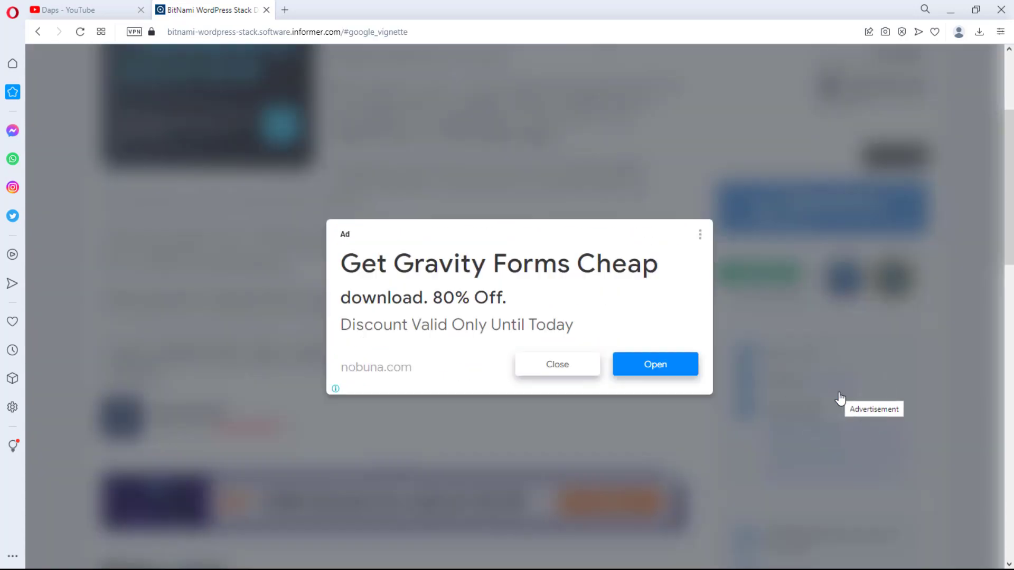
left_click(553, 368)
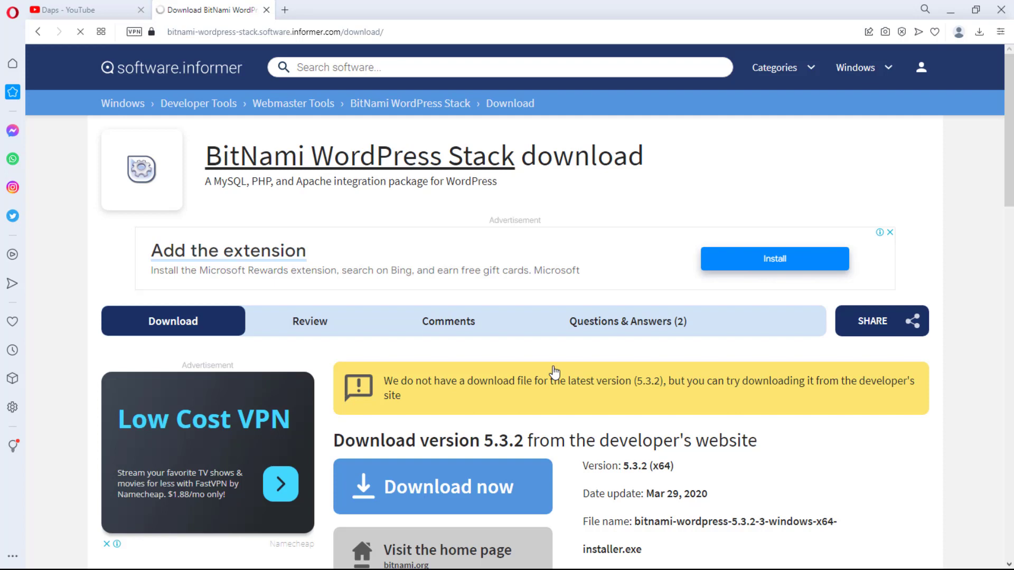
scroll(453, 234, "down", 5)
Step: Download bitnami-wordpress-5.3.2-3-windows-x64-installer.exe and save it to the Downloads folder
left_click(453, 234)
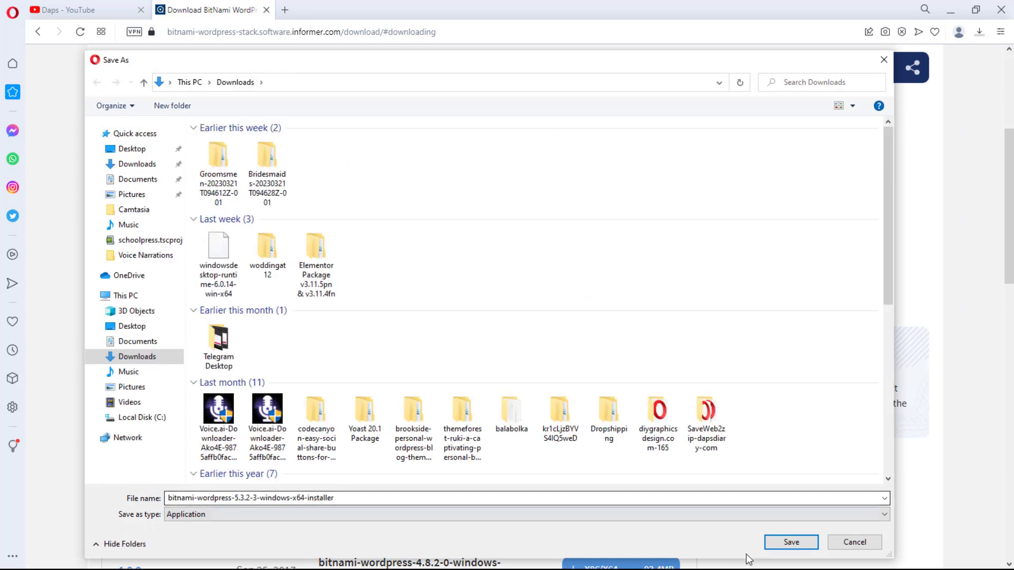
left_click(791, 542)
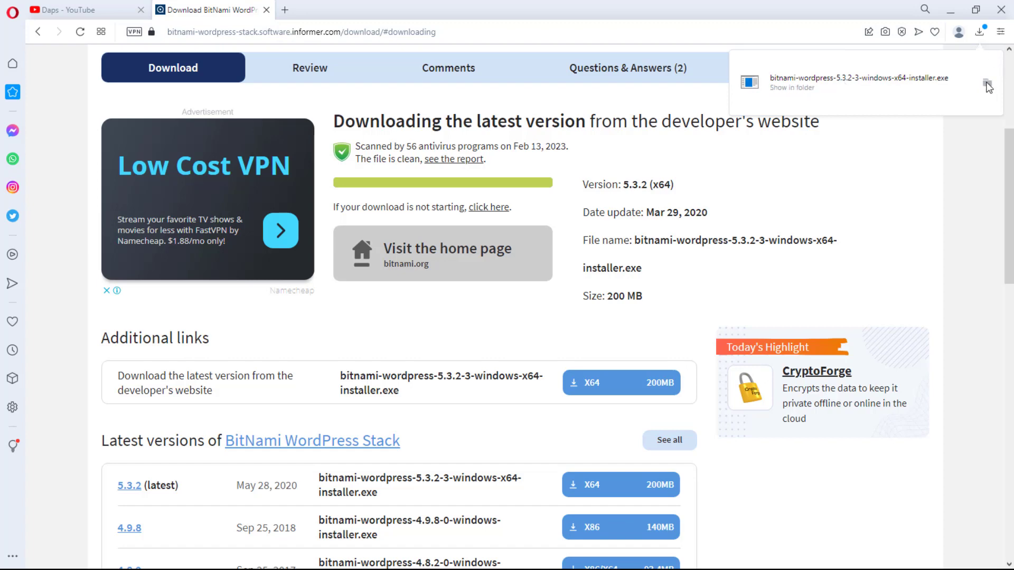
Step: Show the downloaded installer in its folder and run it to start the setup wizard
left_click(986, 83)
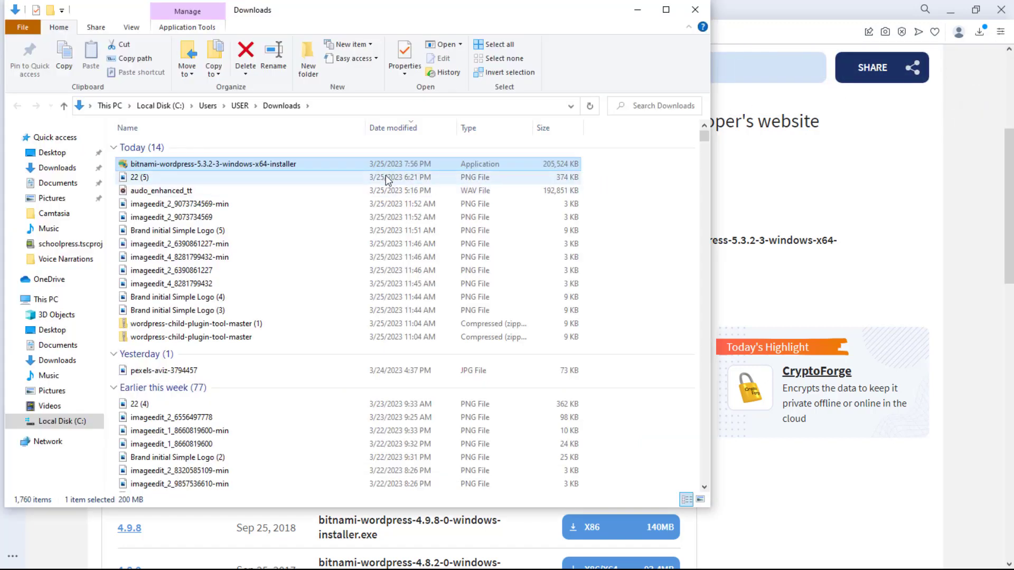
double_click(235, 168)
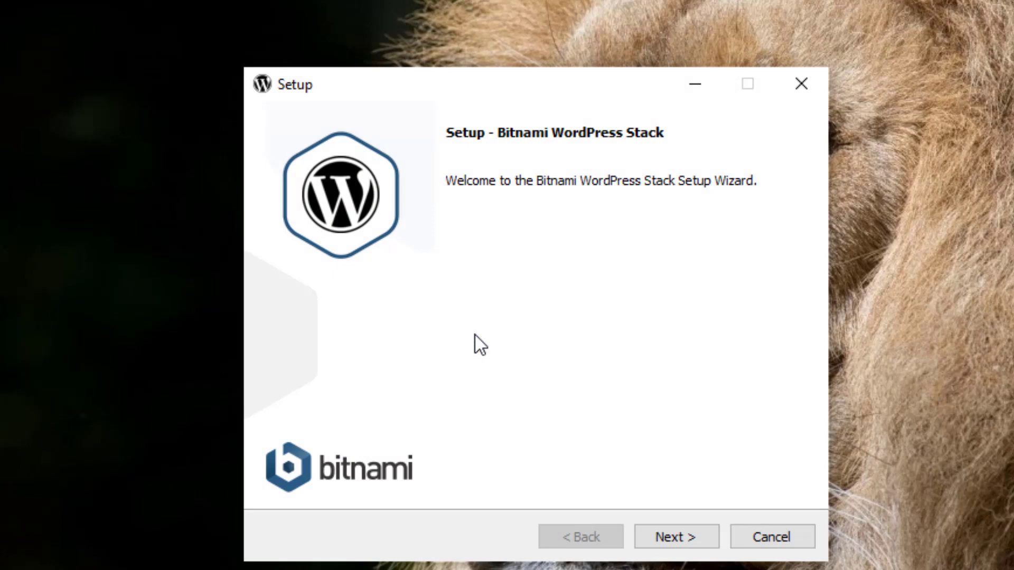
Step: Proceed past the welcome page, keeping the default components and installation folder
left_click(695, 537)
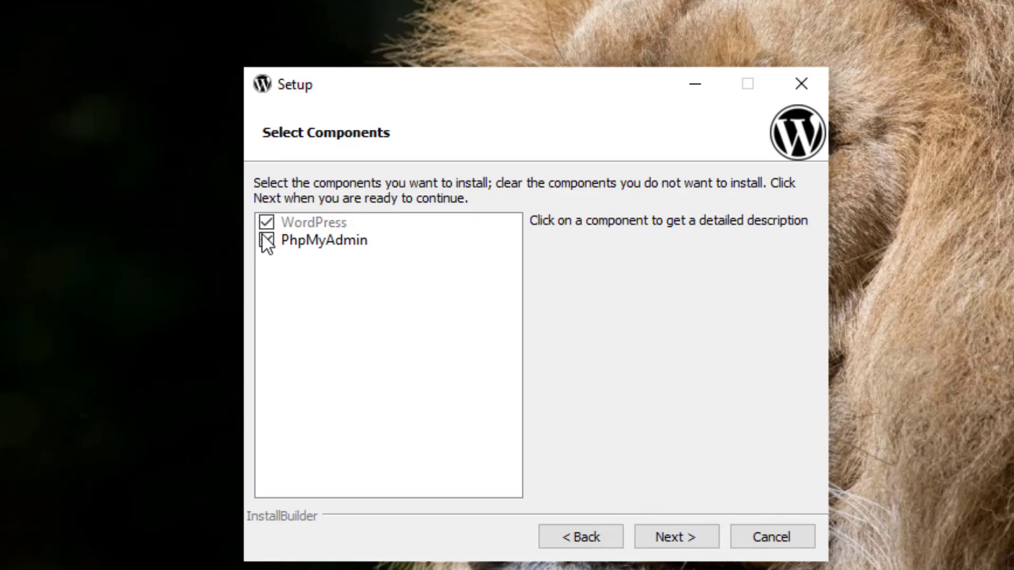
left_click(691, 536)
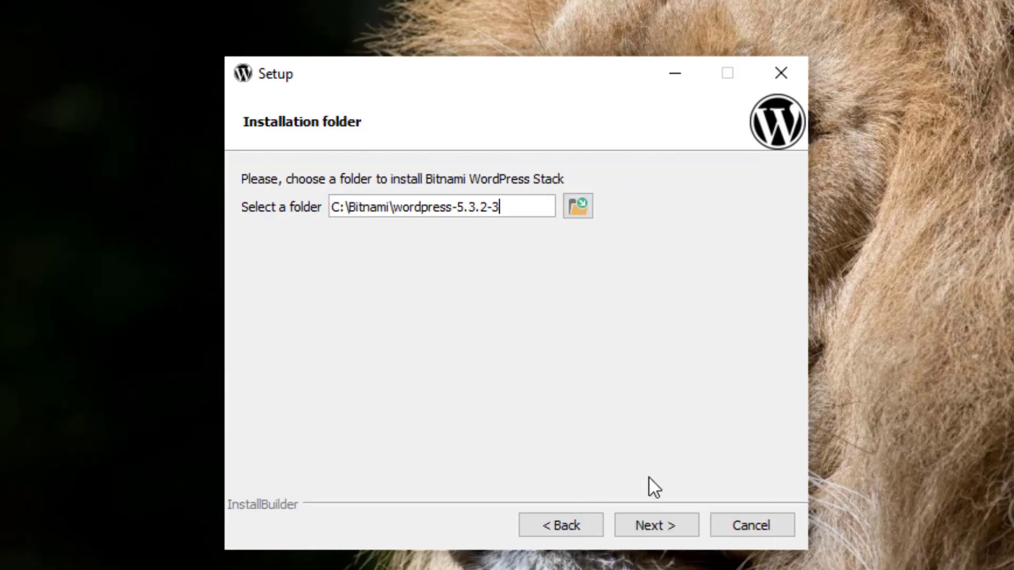
left_click(661, 527)
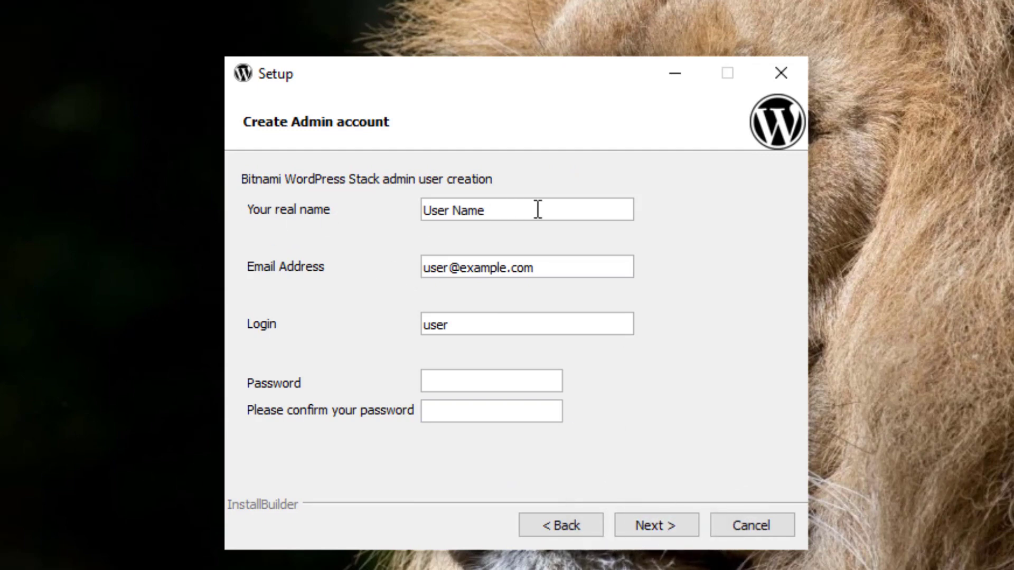
Step: Fill in the admin's real name, e-mail, login, password and password confirmation
left_click_drag(538, 210, 333, 210)
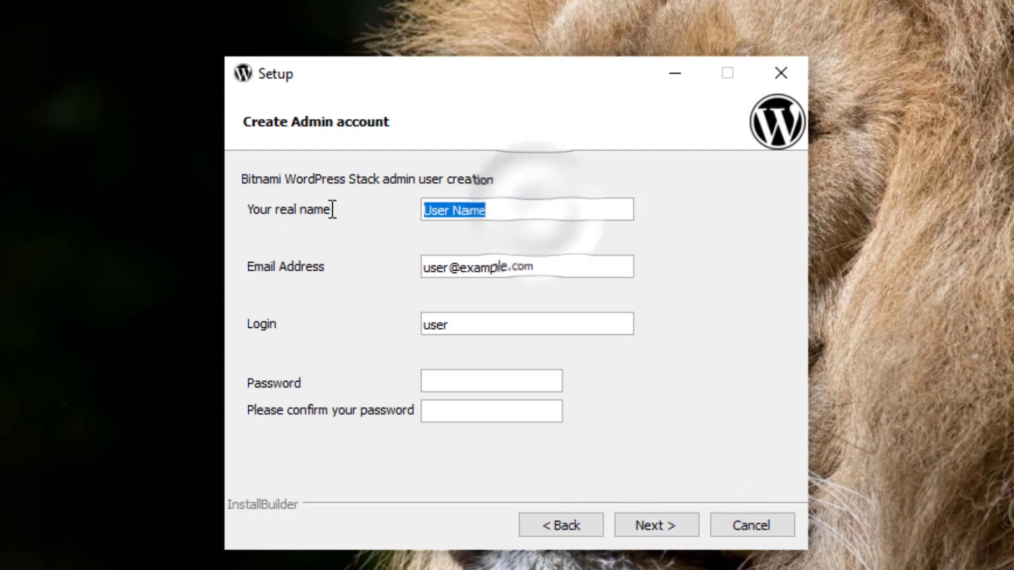
type("Daps")
left_click_drag(575, 268, 378, 274)
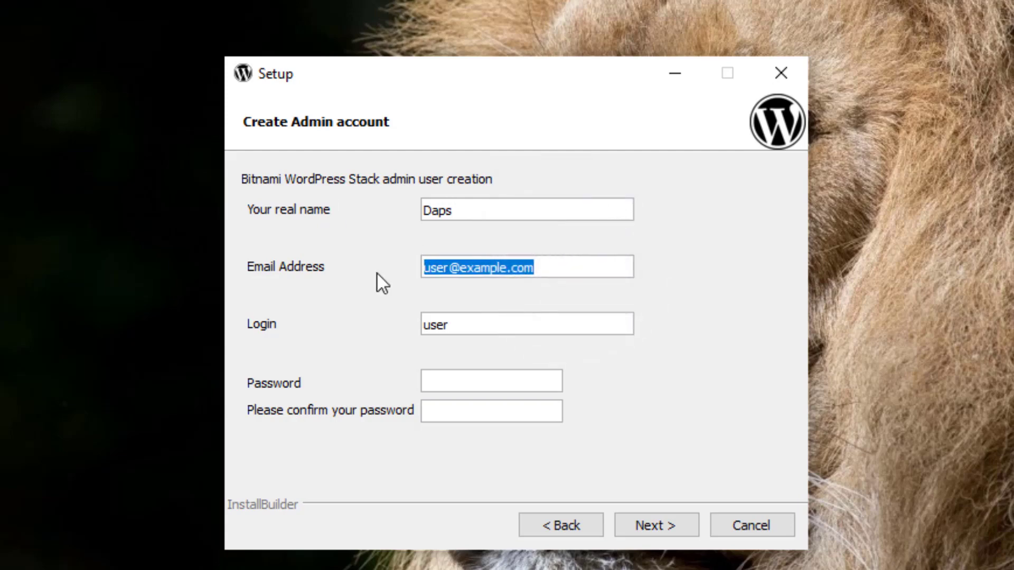
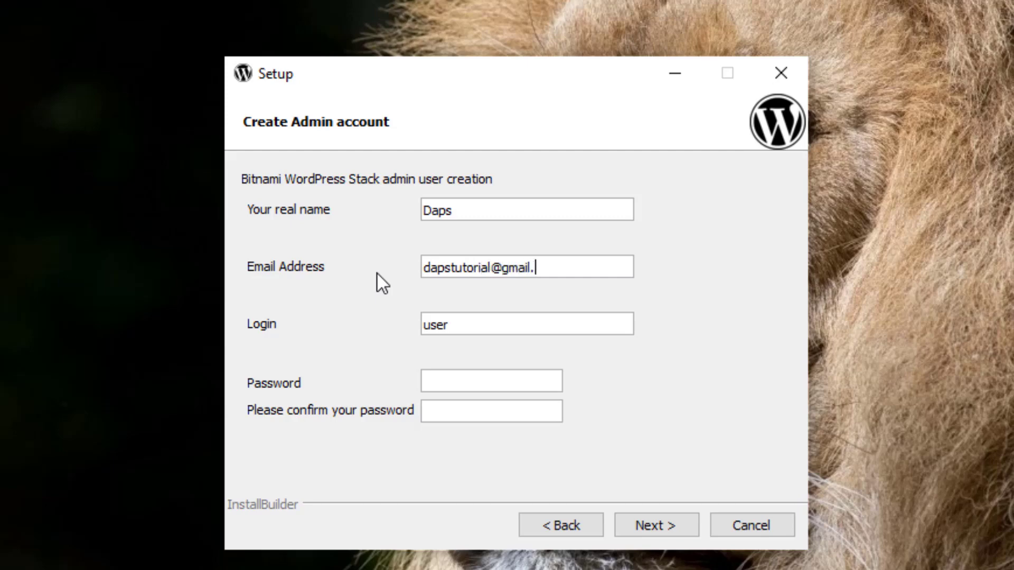
key("Tab")
type("Daps")
left_click(450, 381)
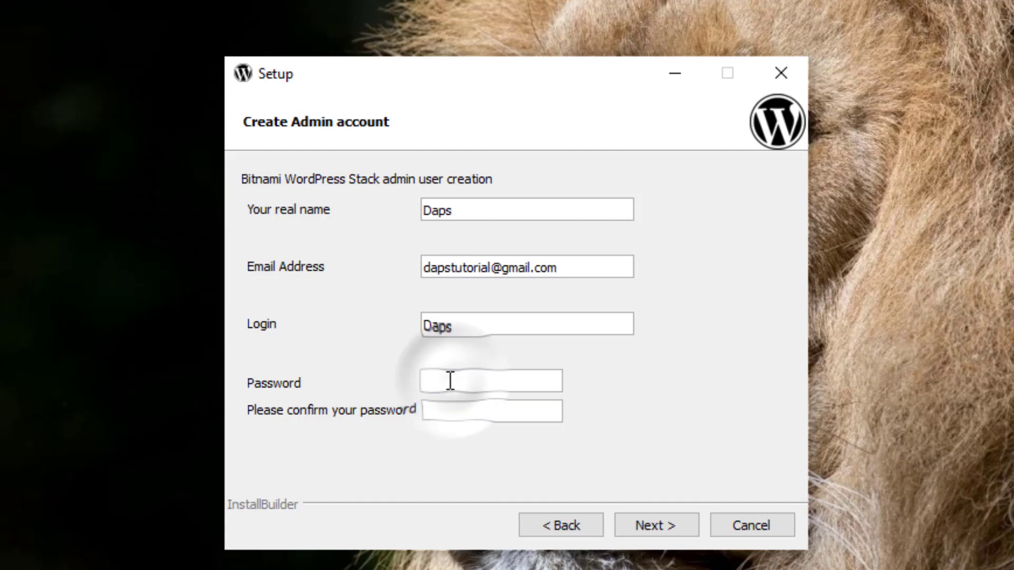
type("••")
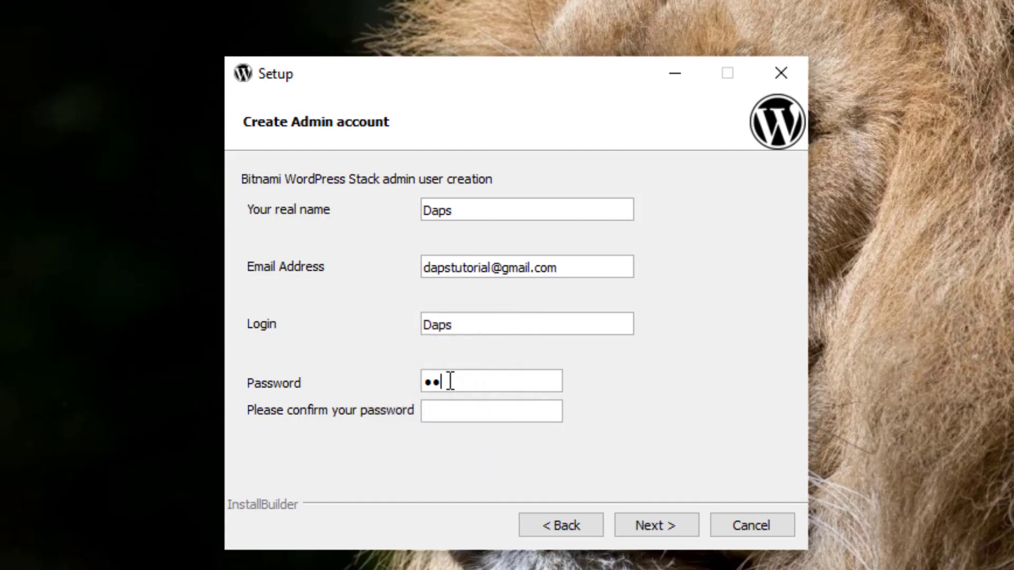
type("•••••••••••••••")
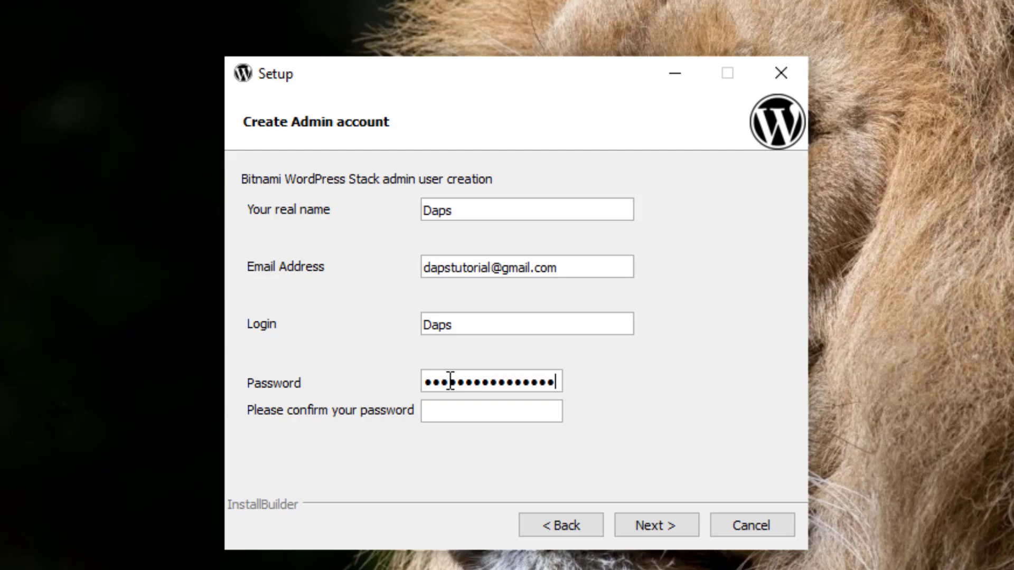
key("Tab")
type("•••••••••••••")
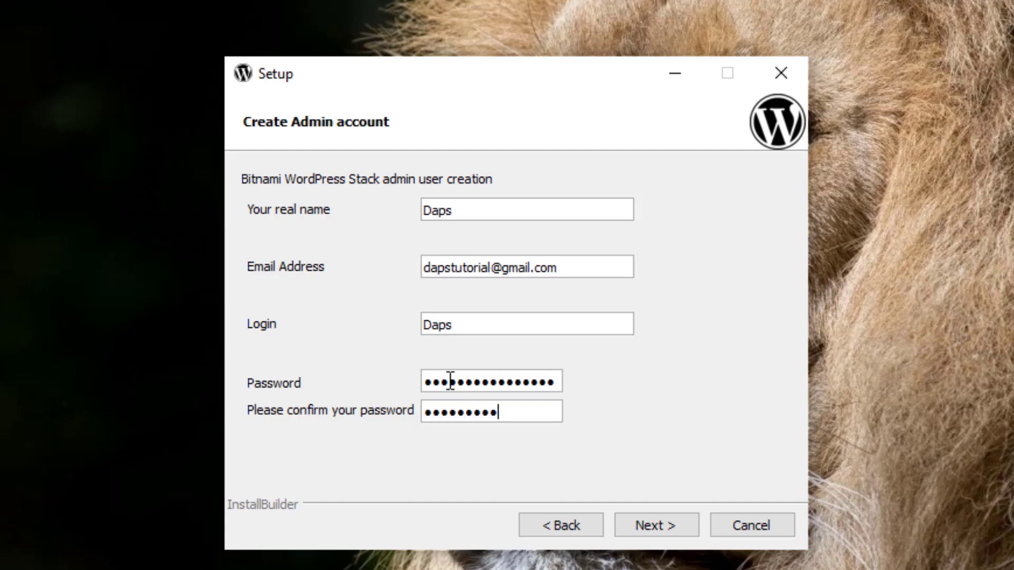
type("•••")
Step: Dismiss the capital-letters warning and change the login's first letter to lowercase 'd'
left_click(655, 518)
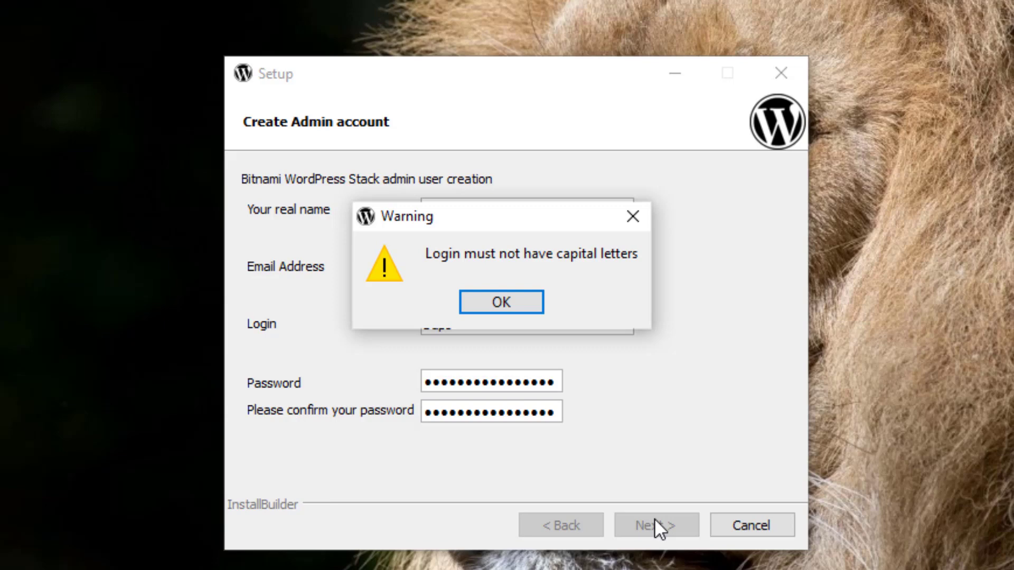
left_click(502, 304)
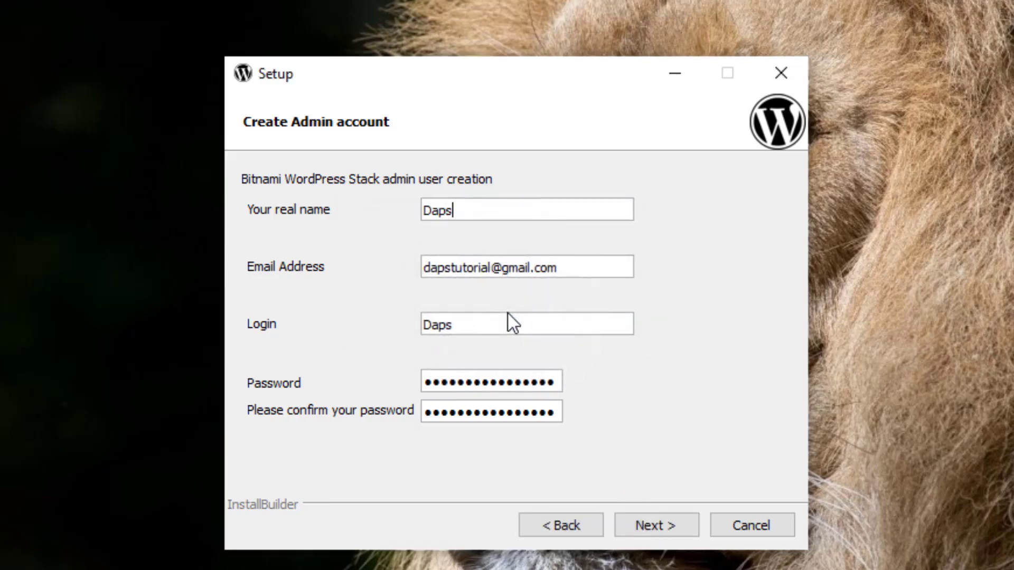
left_click_drag(433, 325, 389, 319)
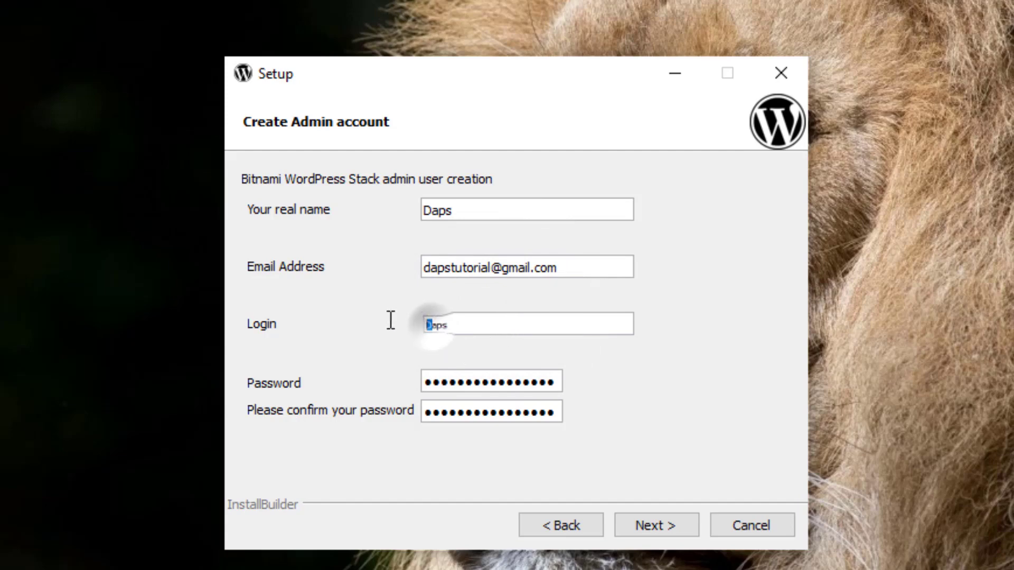
type("d")
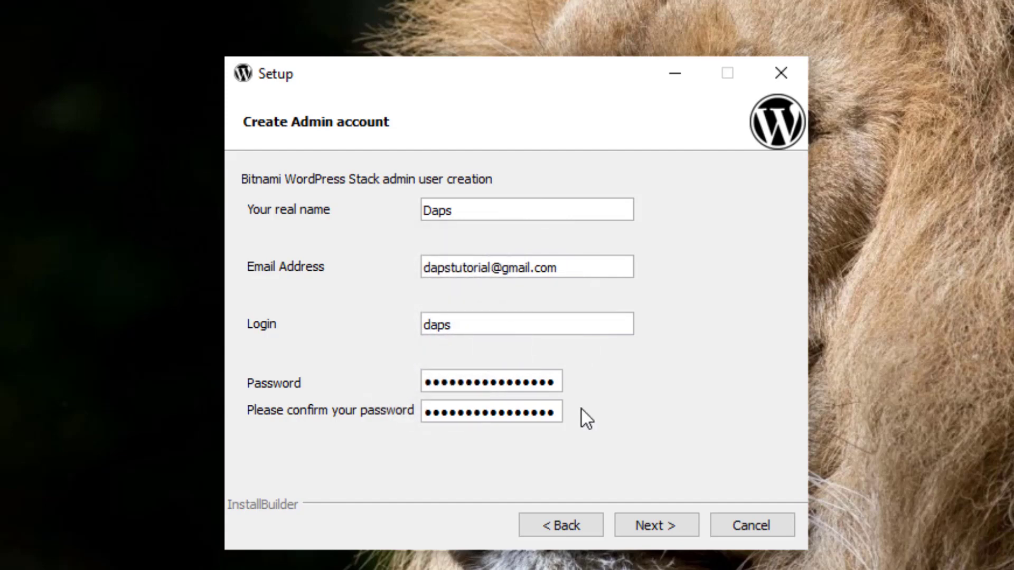
left_click(674, 518)
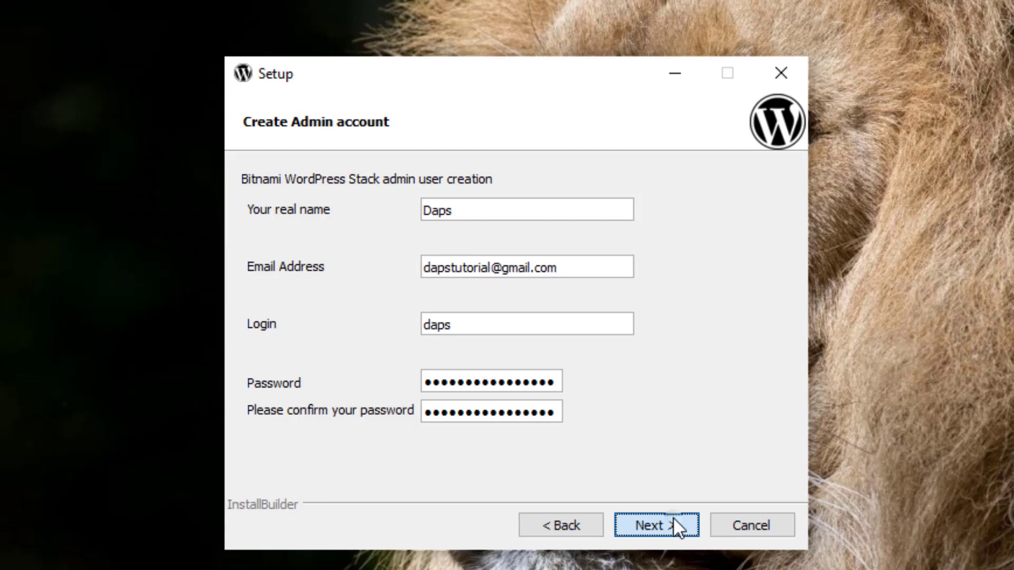
Step: Name the blog 'Daps Tutorial', skip SMTP mail setup and the cloud deployment offer
left_click_drag(401, 209, 230, 210)
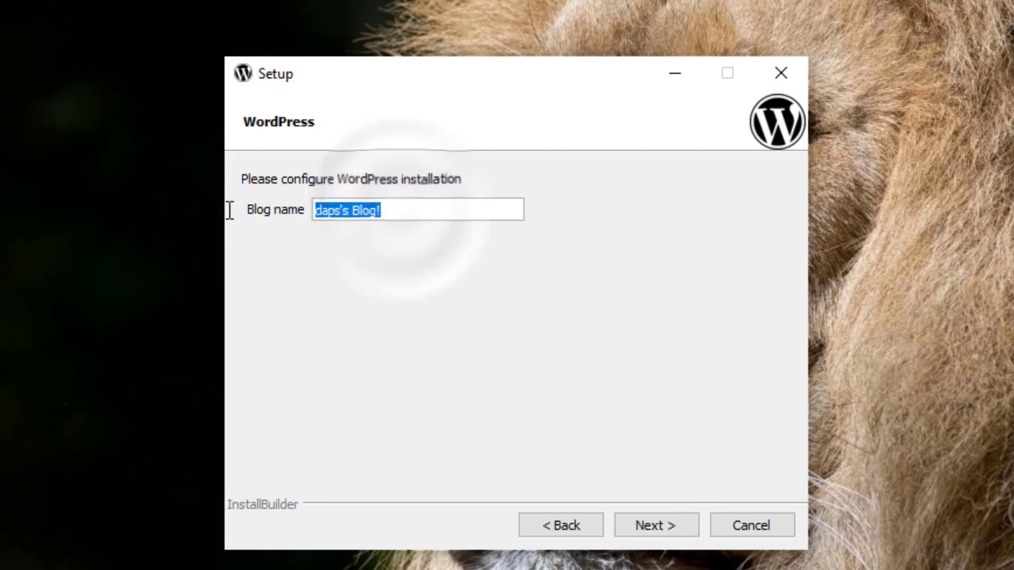
type("Da")
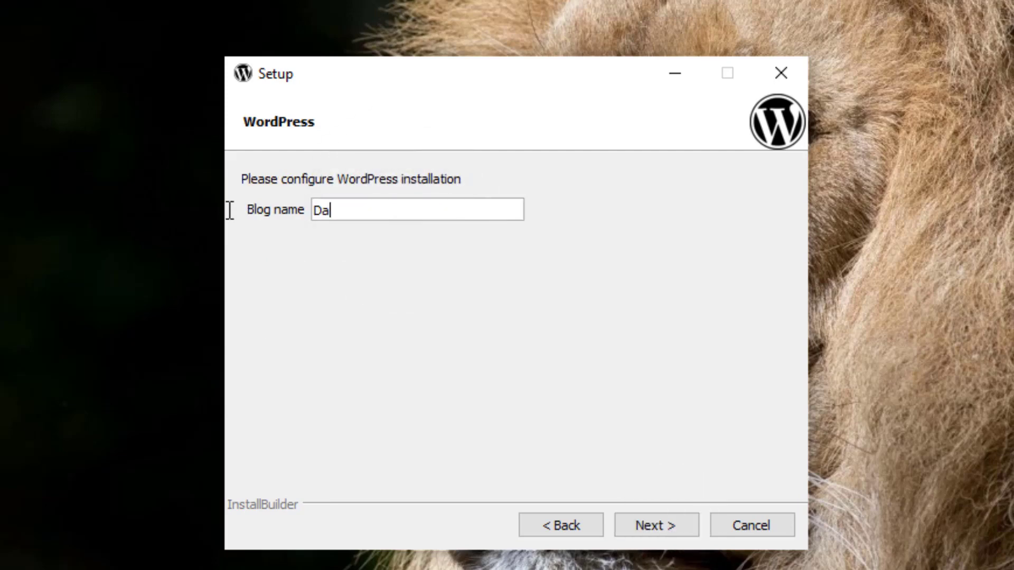
type("ps Tutorial")
left_click(667, 526)
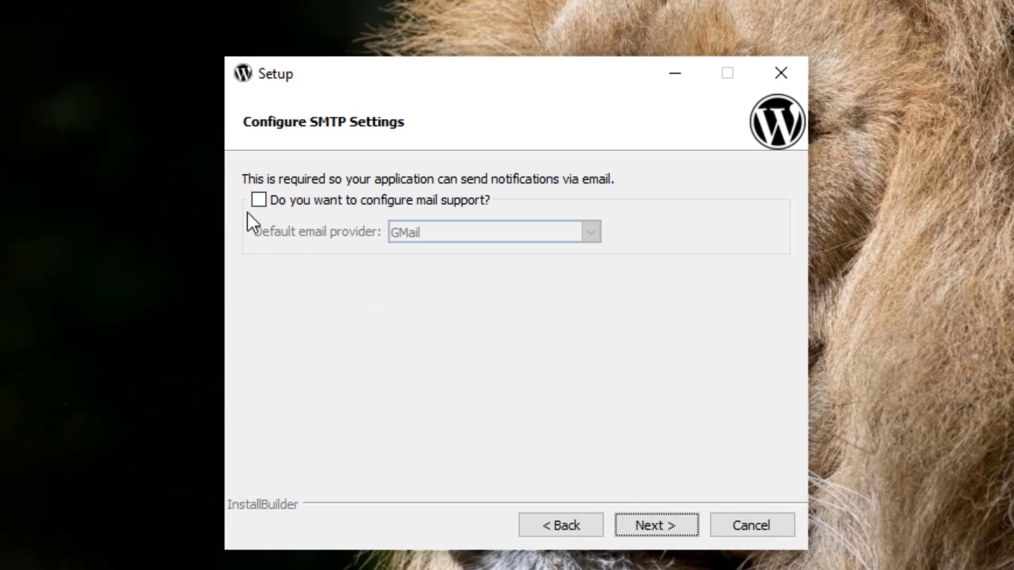
left_click(640, 523)
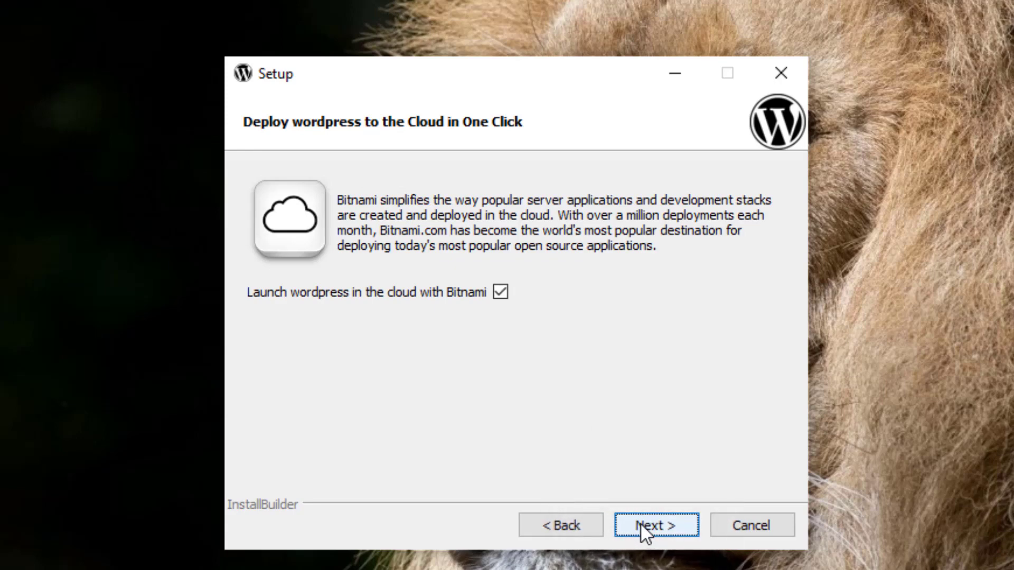
left_click(640, 523)
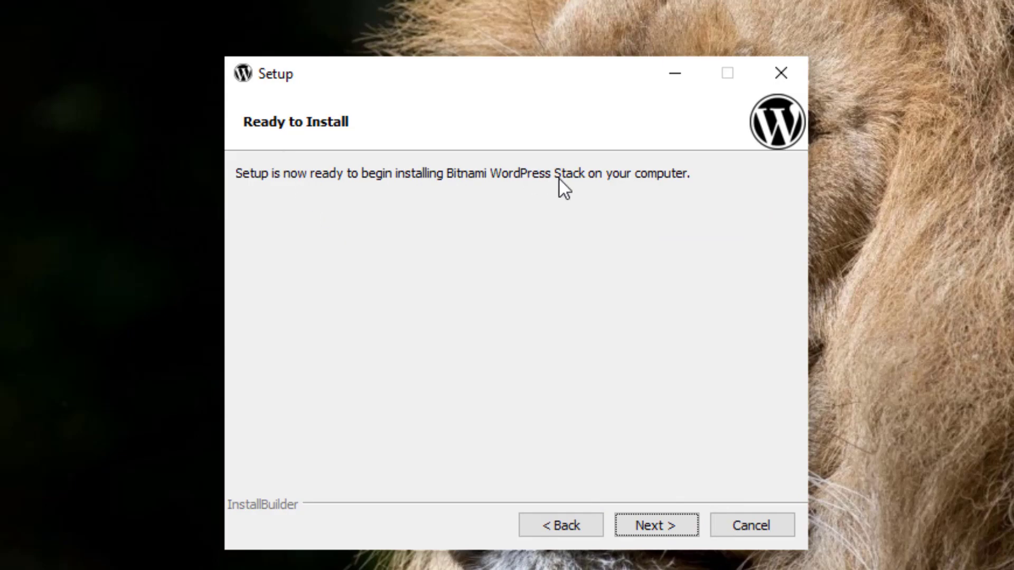
Step: Install the stack, allowing Apache through the firewall on private networks, then finish and launch it
left_click(654, 520)
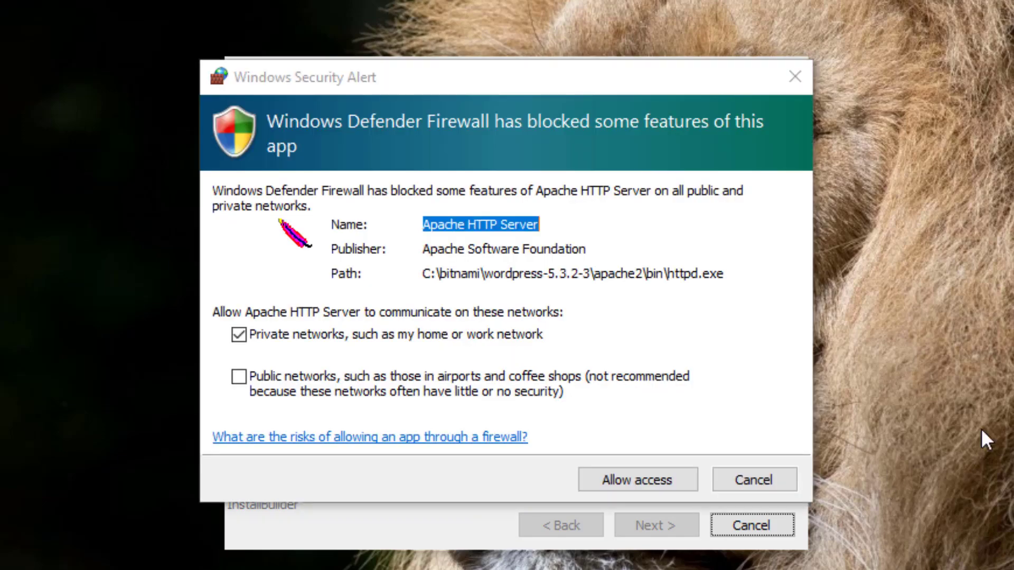
left_click(667, 477)
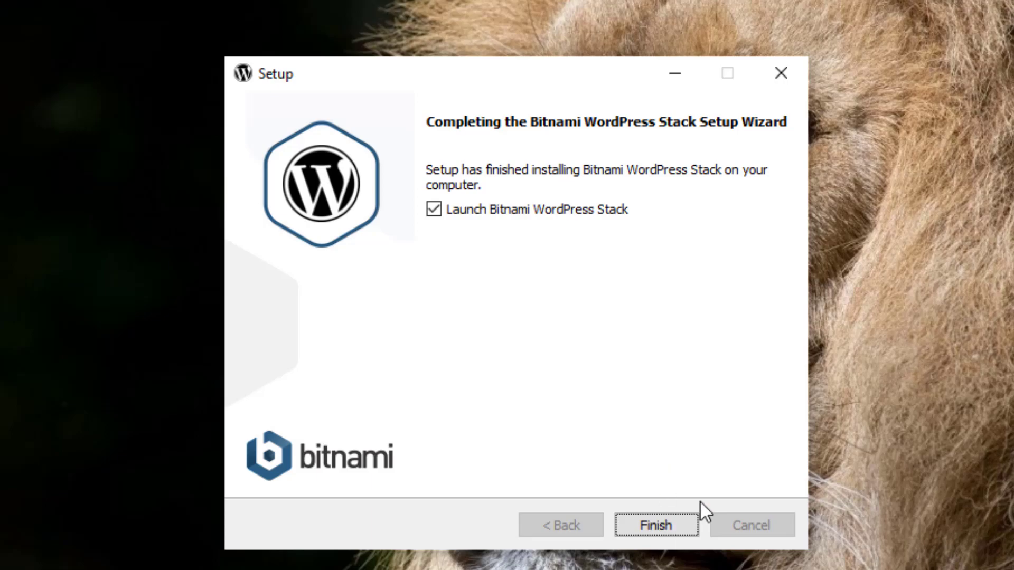
left_click(677, 524)
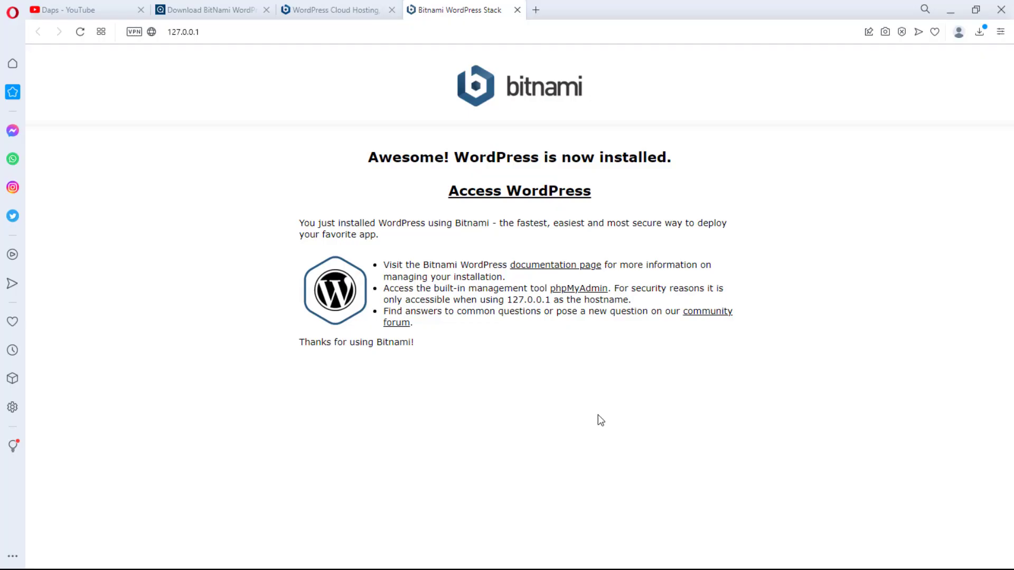
Step: Open the WordPress site and reload it with localhost in place of 127.0.0.1
left_click(512, 193)
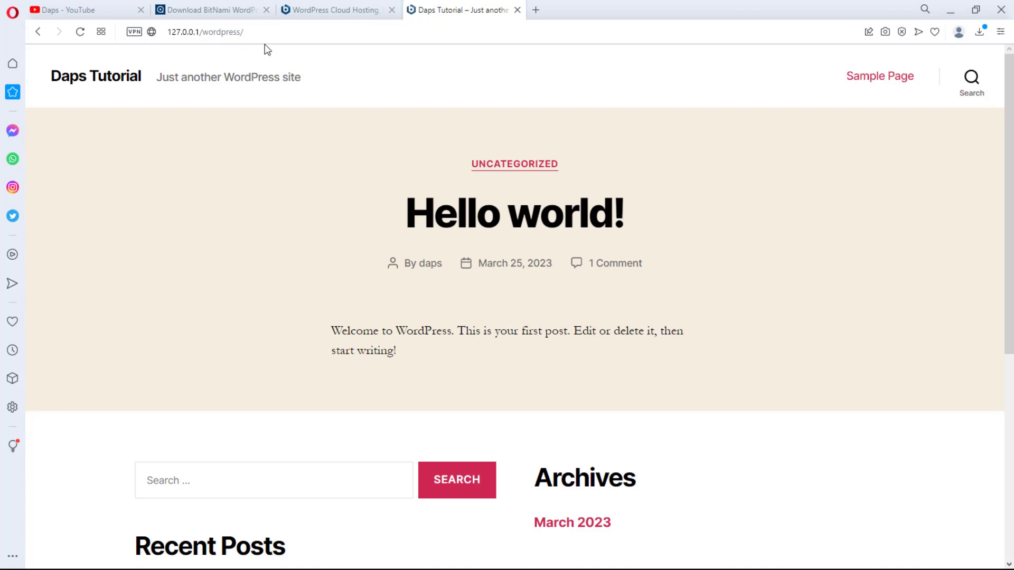
left_click(199, 30)
left_click_drag(199, 30, 151, 31)
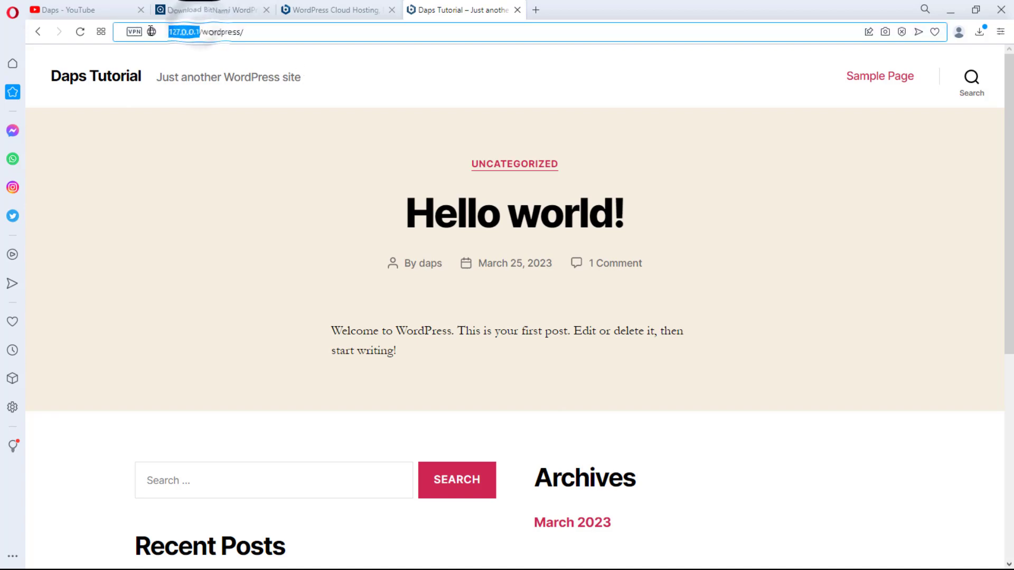
type("loca")
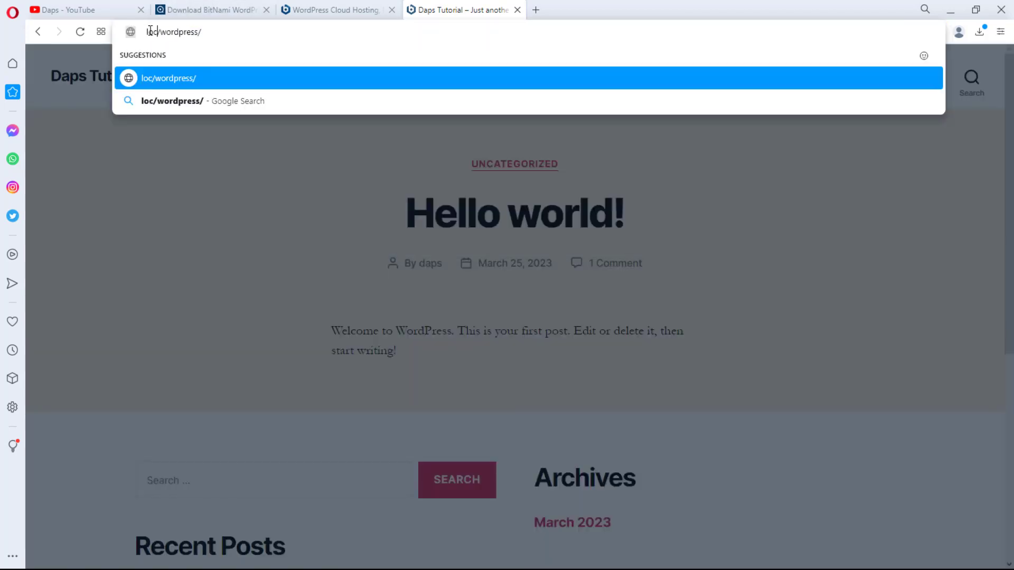
type("lhost")
key("Return")
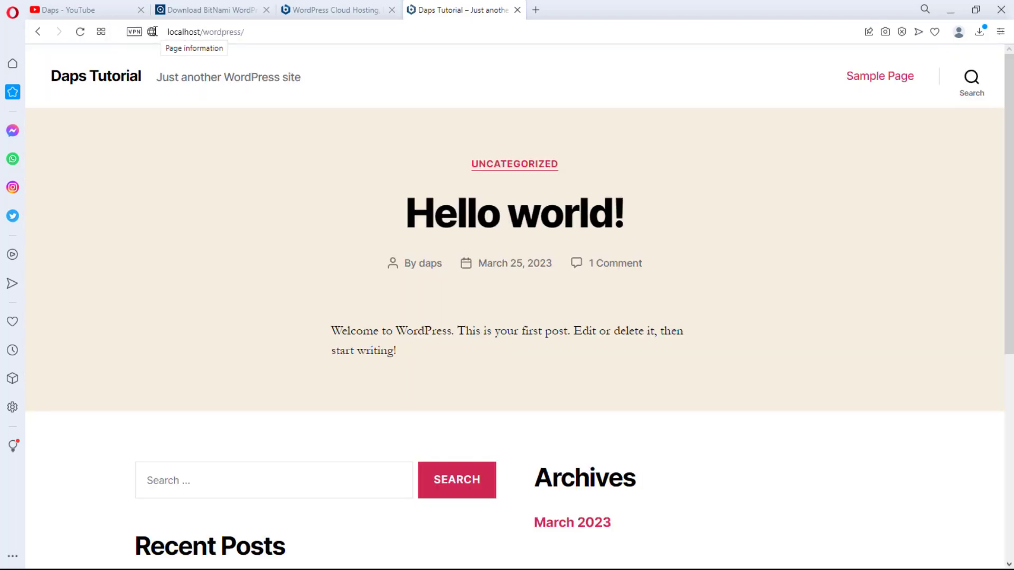
Step: Append wp-admin to the address to reach the login page
left_click(271, 33)
left_click(283, 30)
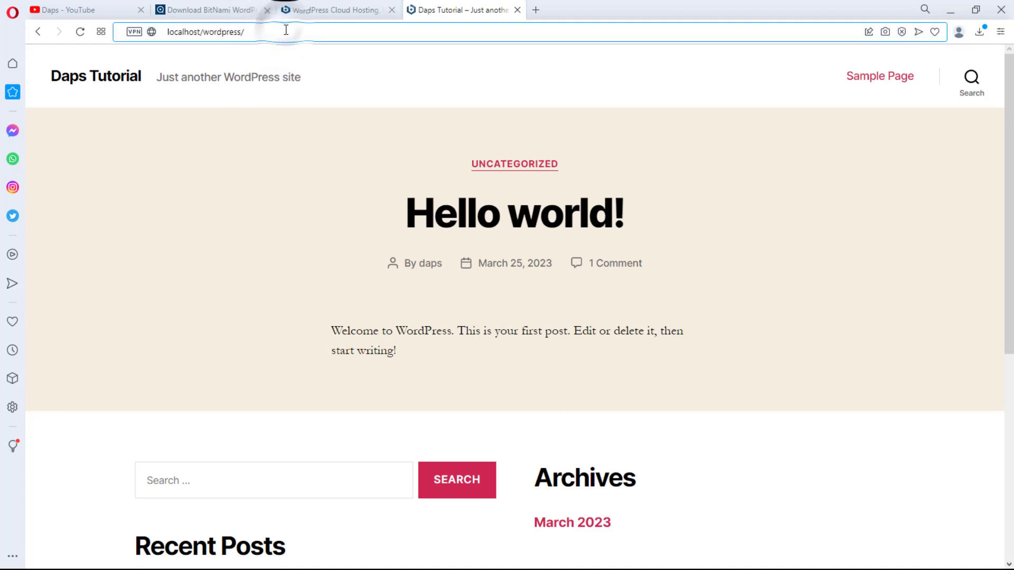
type("wp-")
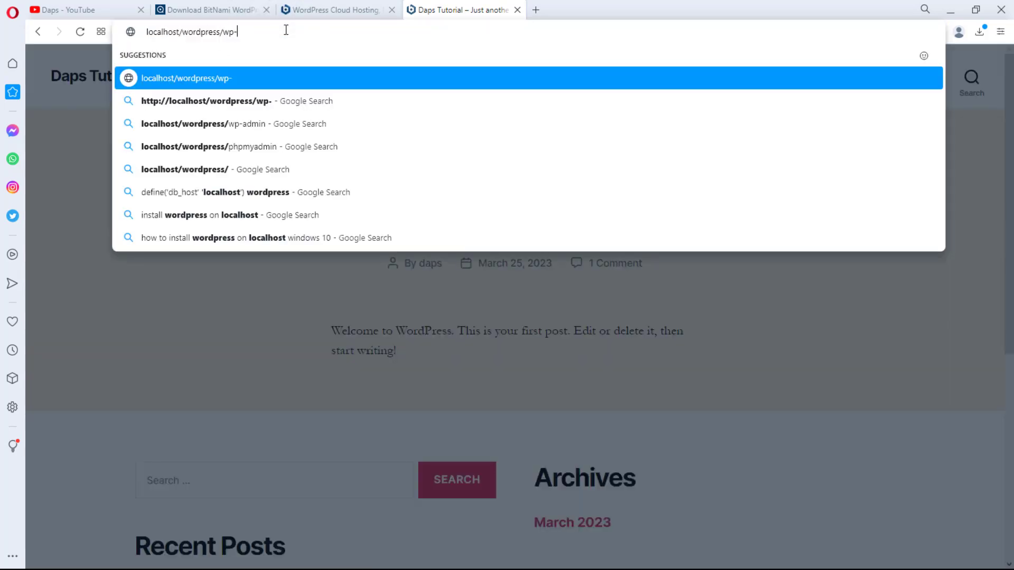
type("admin")
key("Return")
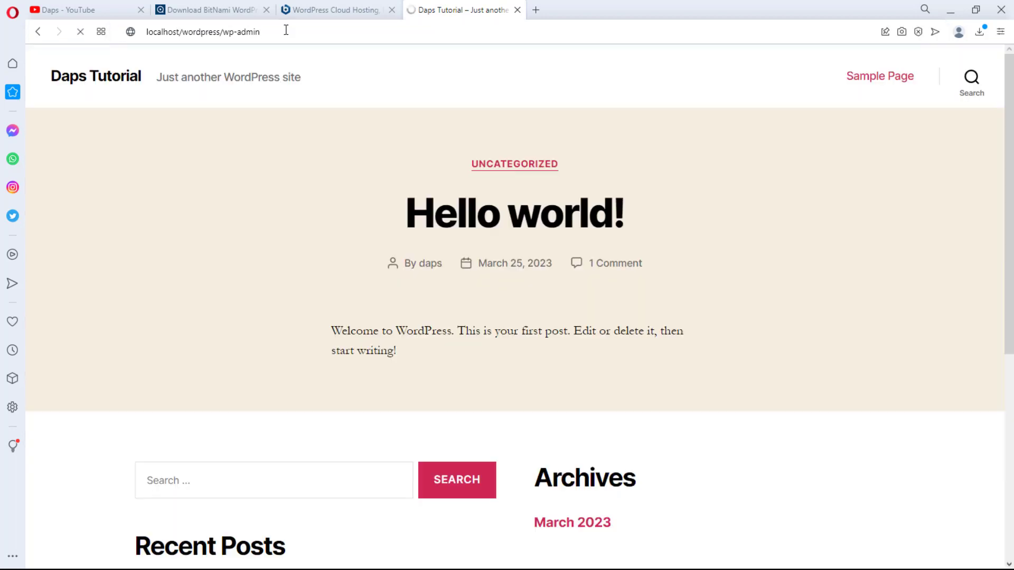
Step: Log in with the saved admin username and password, reloading past the maintenance notice
left_click(483, 240)
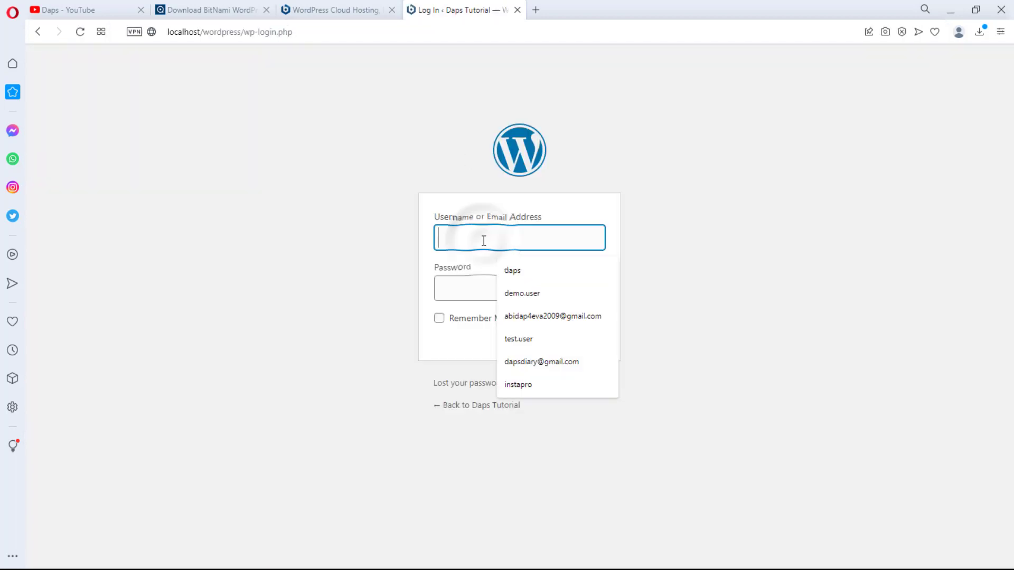
left_click(509, 271)
left_click(469, 285)
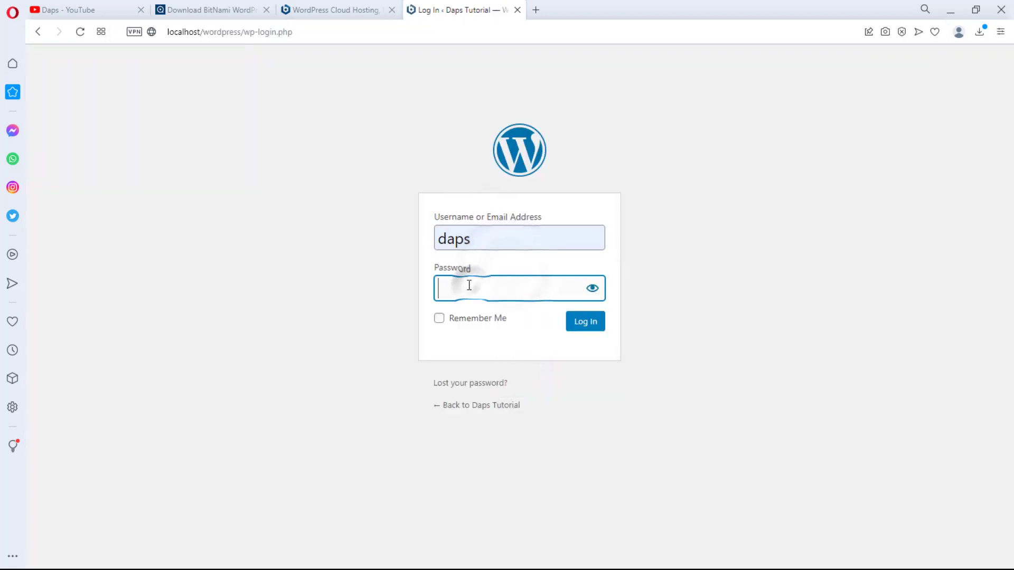
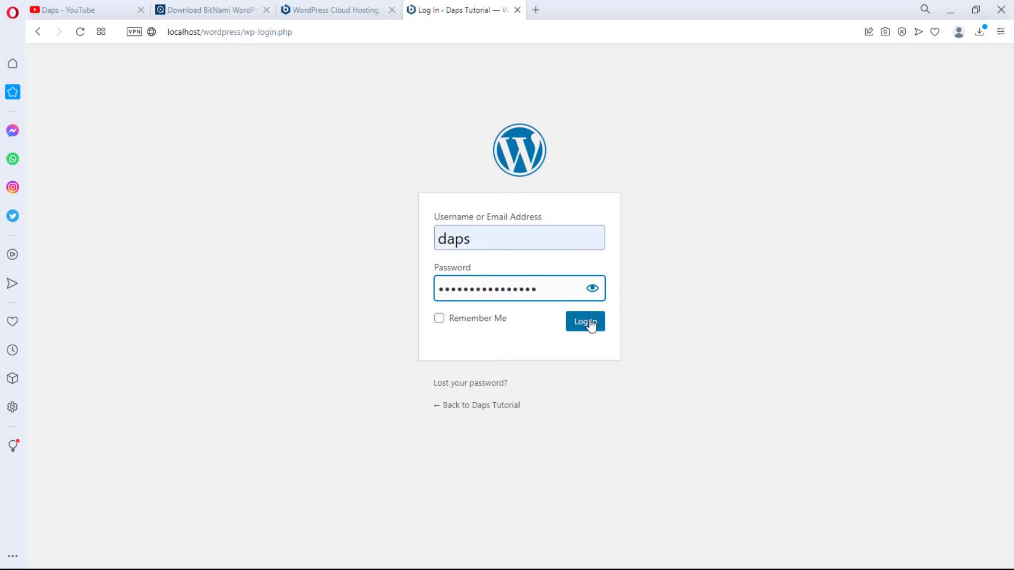
left_click(584, 321)
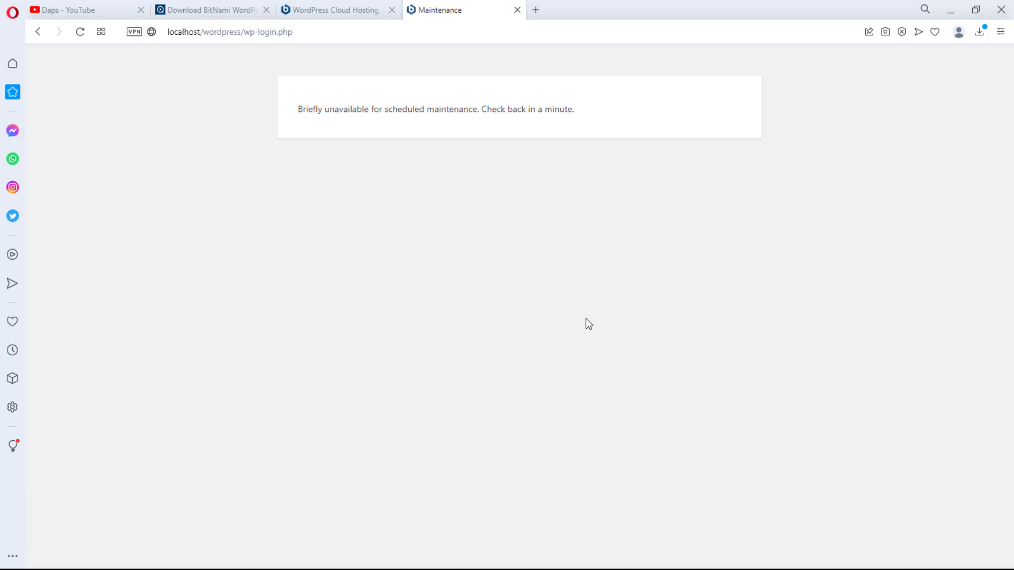
left_click(81, 32)
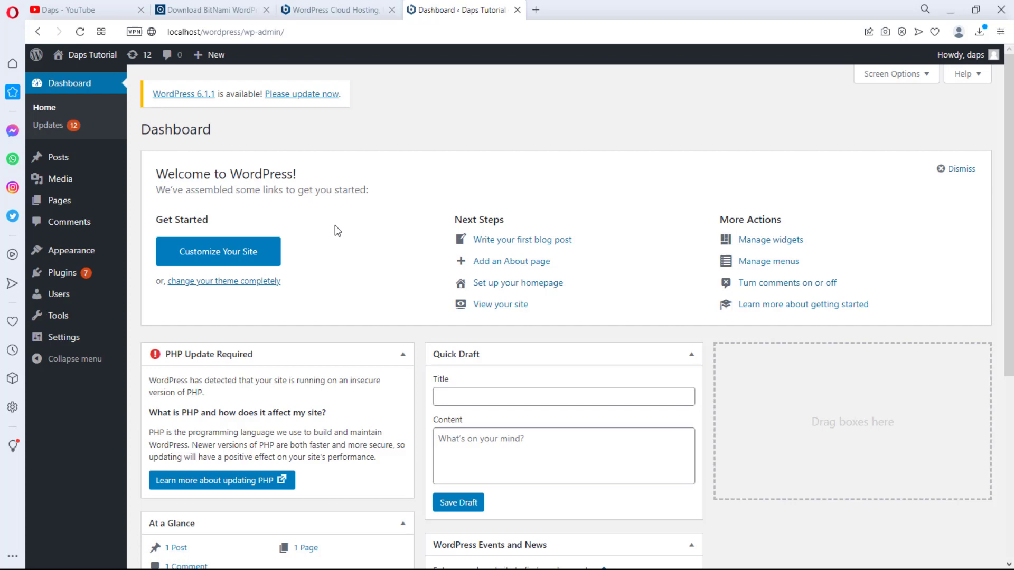
scroll(341, 235, "down", 5)
Step: Select all nine installed plugins and bulk-delete them, confirming the deletion
scroll(347, 245, "up", 5)
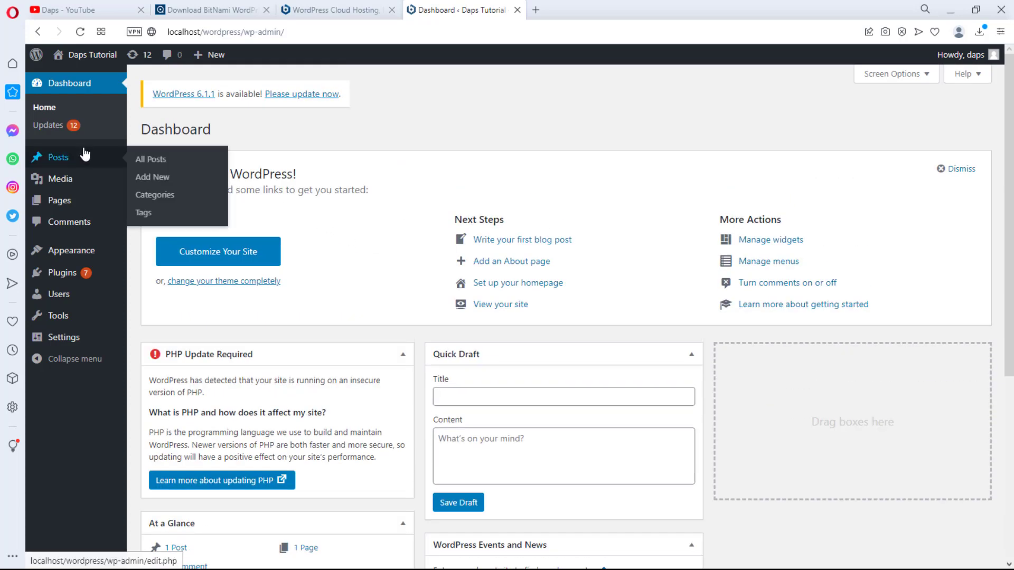
mouse_move(83, 273)
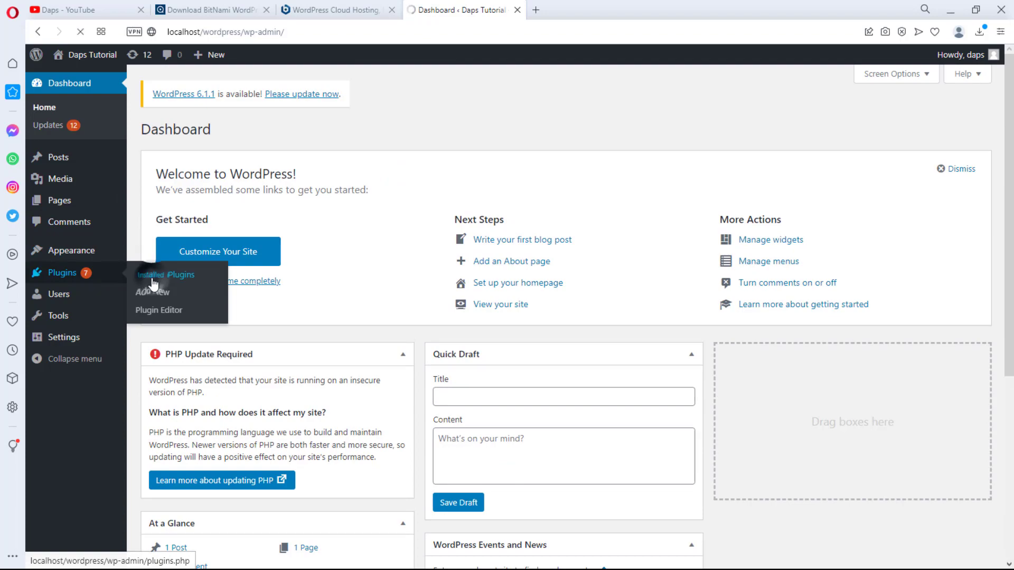
left_click(153, 275)
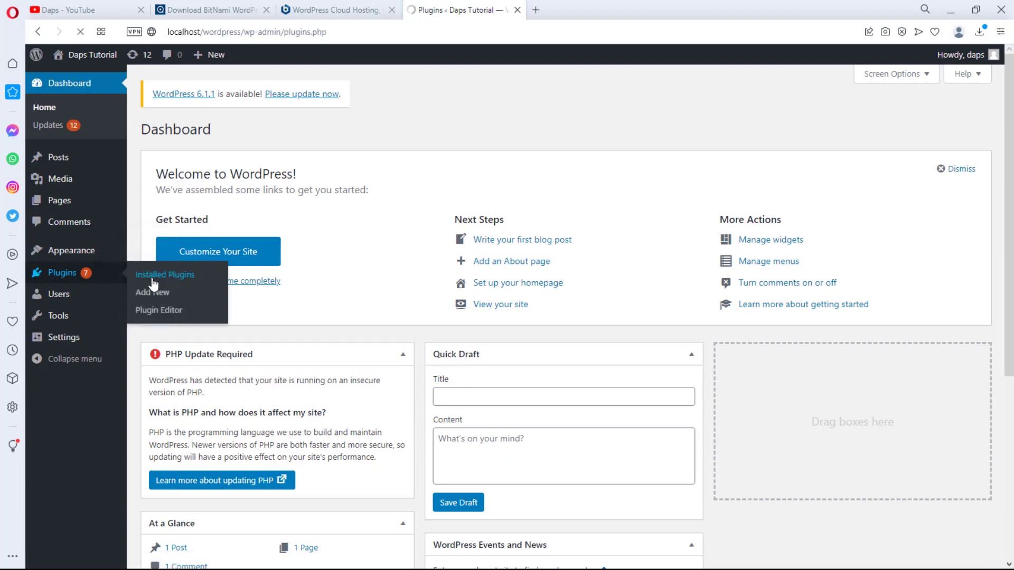
scroll(262, 296, "down", 6)
scroll(267, 306, "down", 5)
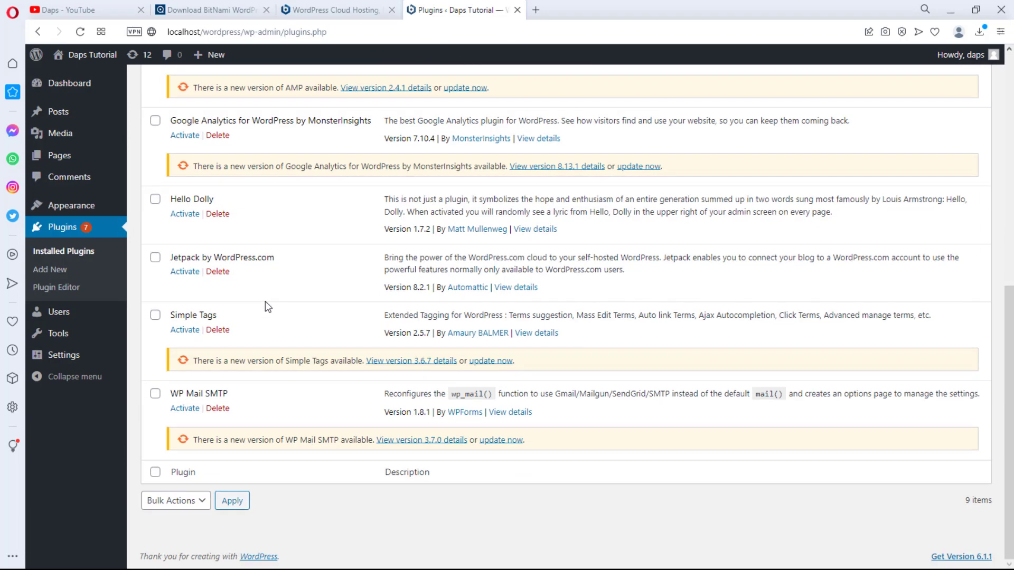
scroll(268, 293, "up", 11)
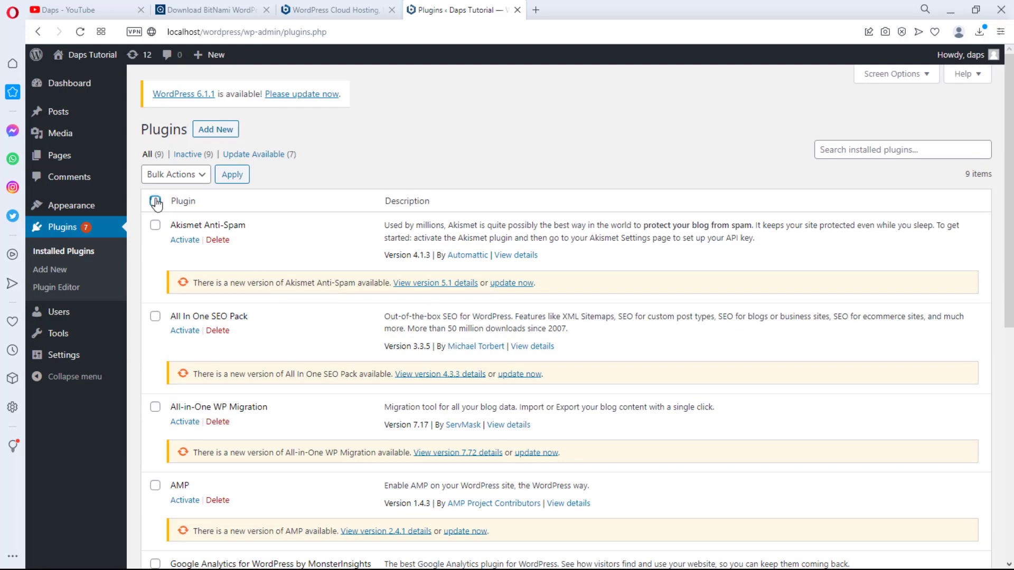
left_click(154, 200)
left_click(177, 174)
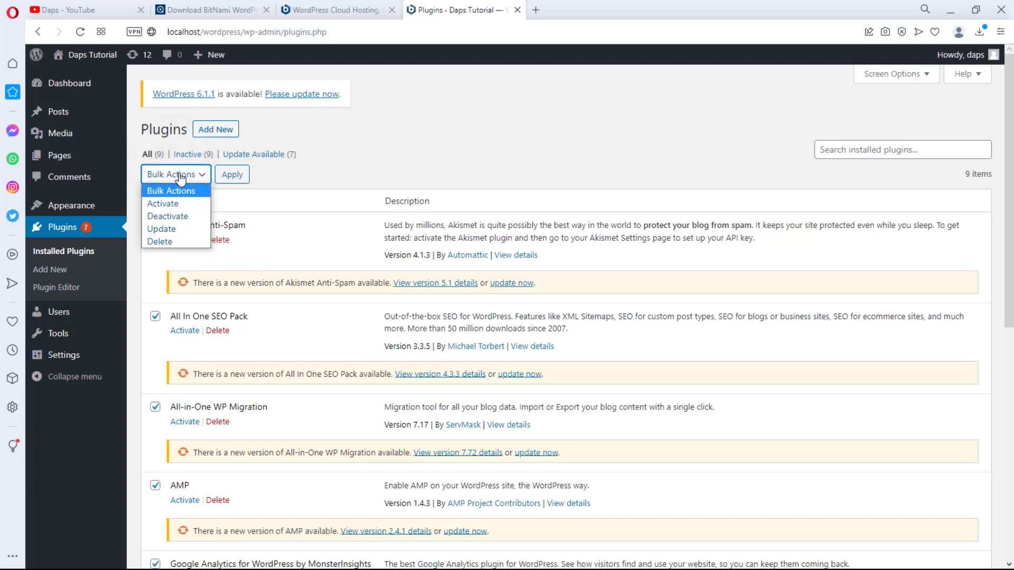
left_click(167, 241)
left_click(228, 176)
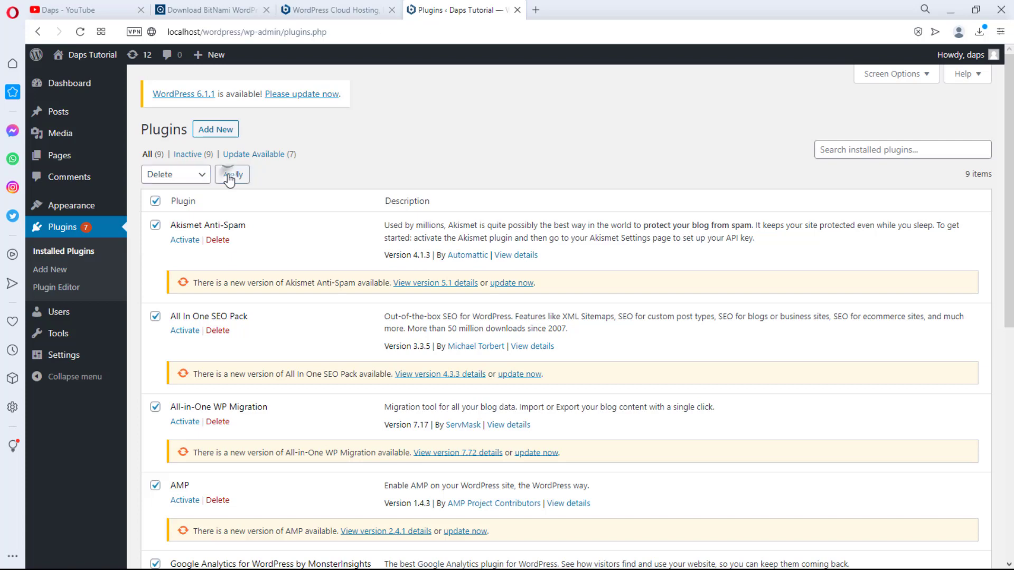
left_click(581, 95)
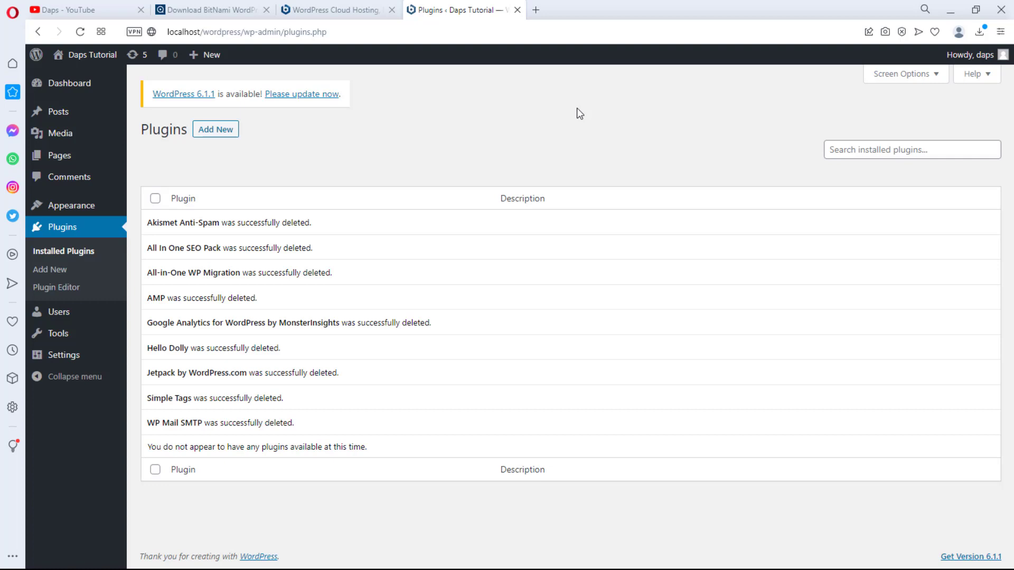
Step: Start the WordPress core update to version 6.1.1 from the Updates page
left_click(297, 100)
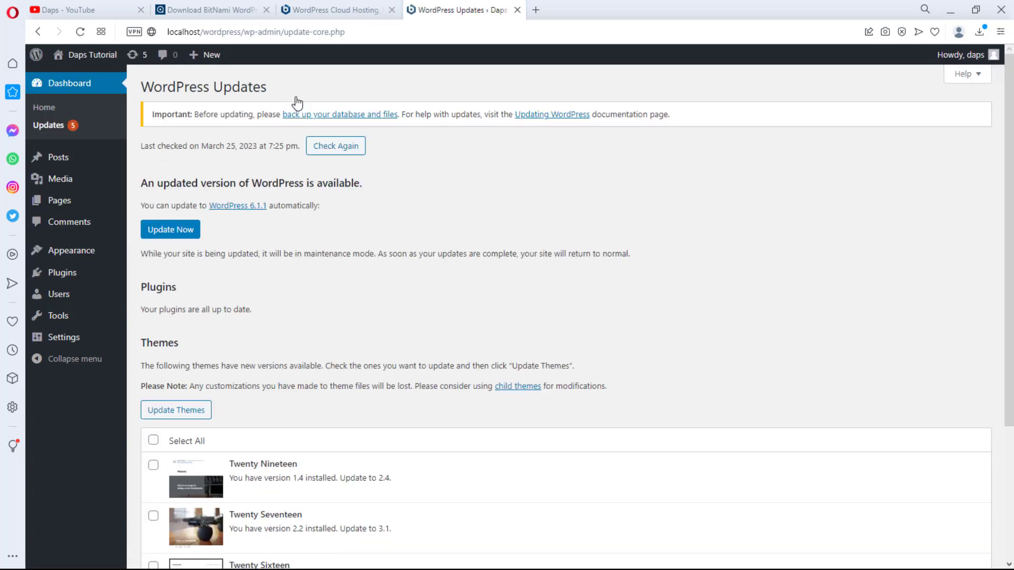
left_click(180, 228)
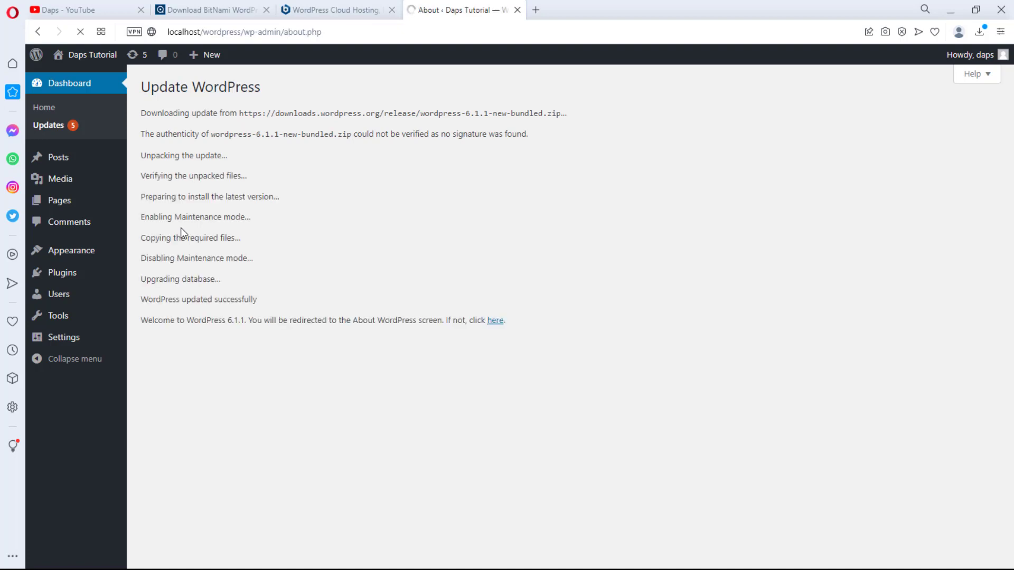
scroll(290, 273, "down", 15)
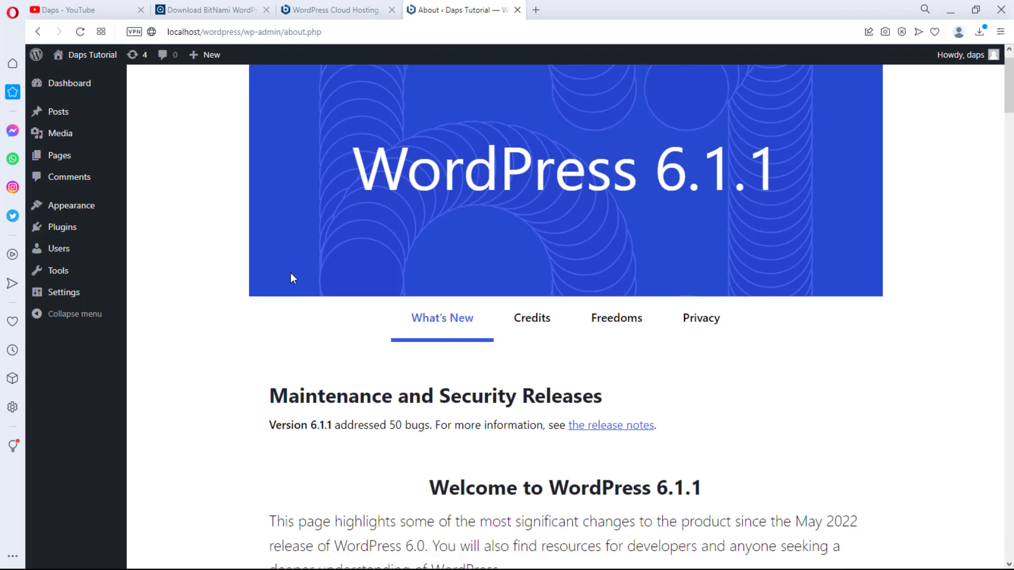
scroll(309, 267, "up", 15)
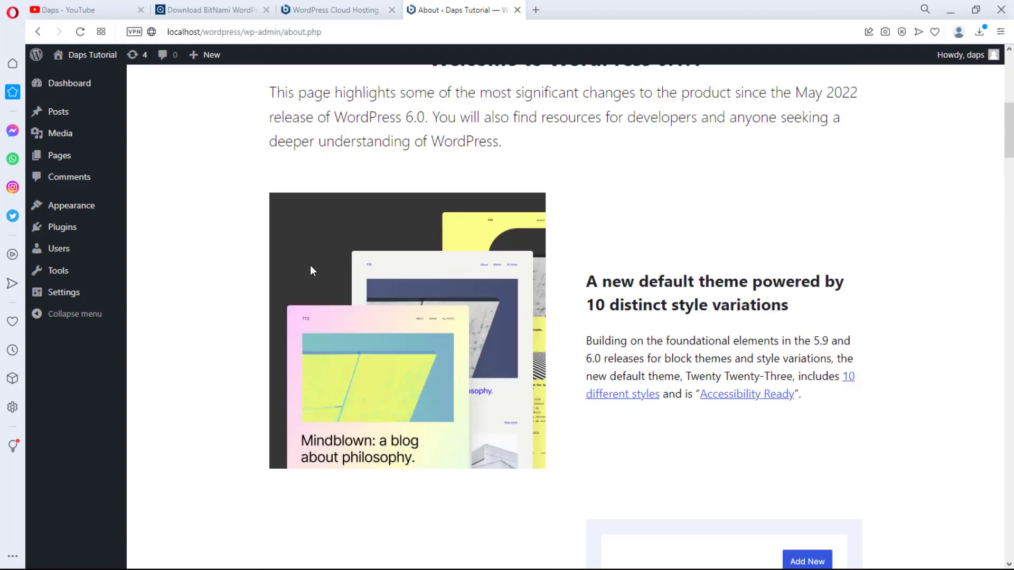
Step: Reopen the Updates page and scroll down to the Themes list of available updates
mouse_move(73, 64)
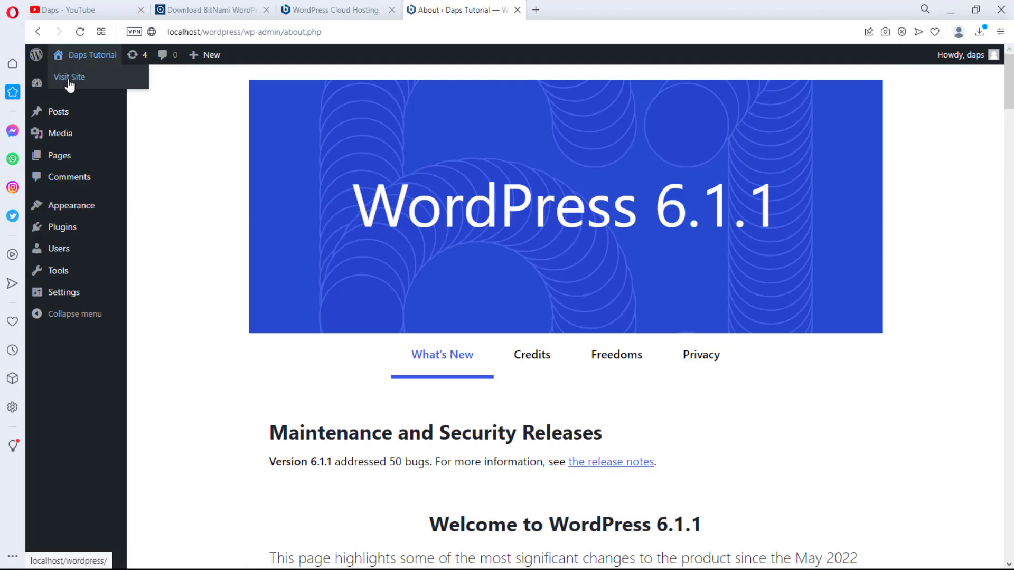
left_click(136, 56)
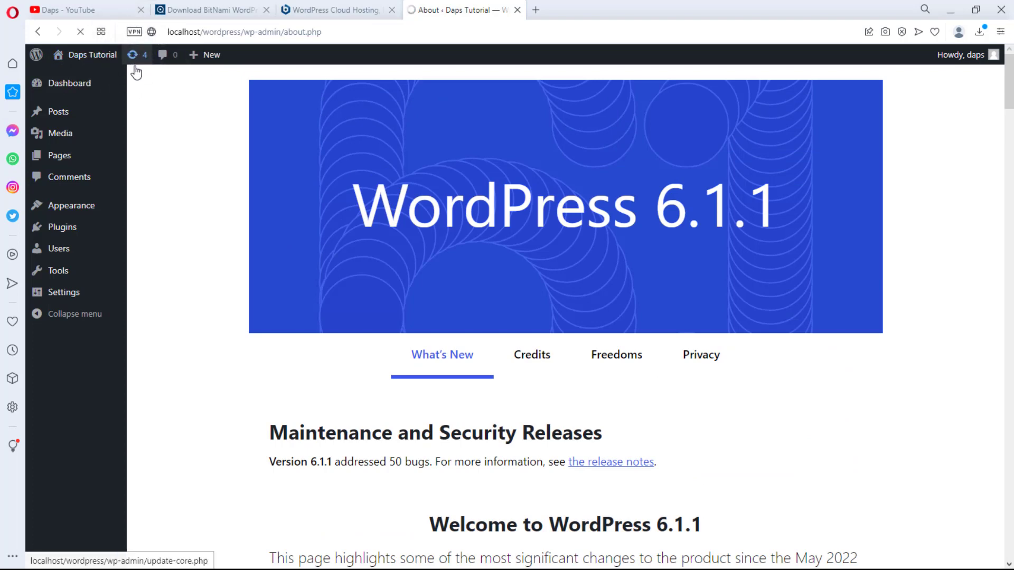
mouse_move(126, 97)
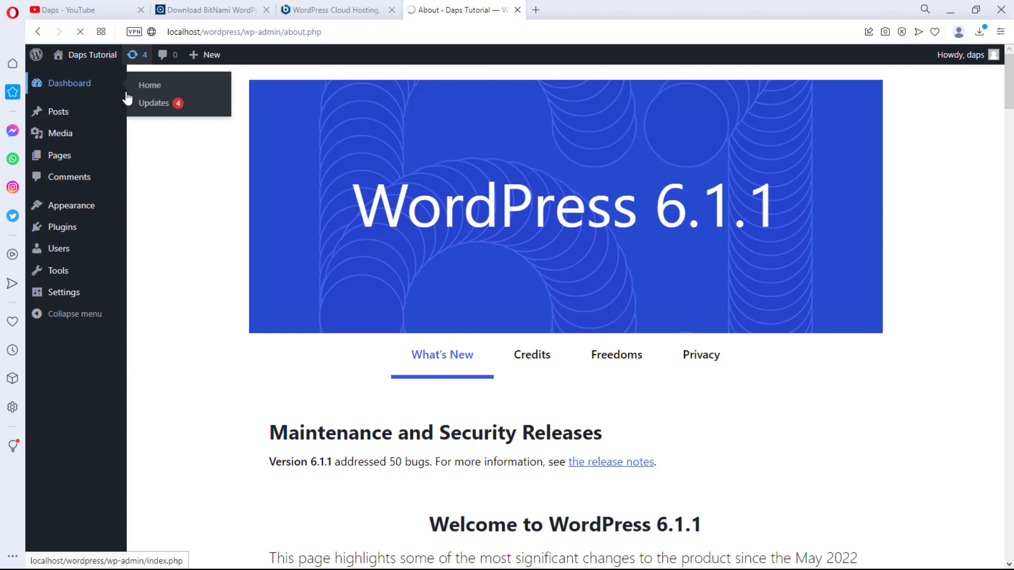
mouse_move(124, 131)
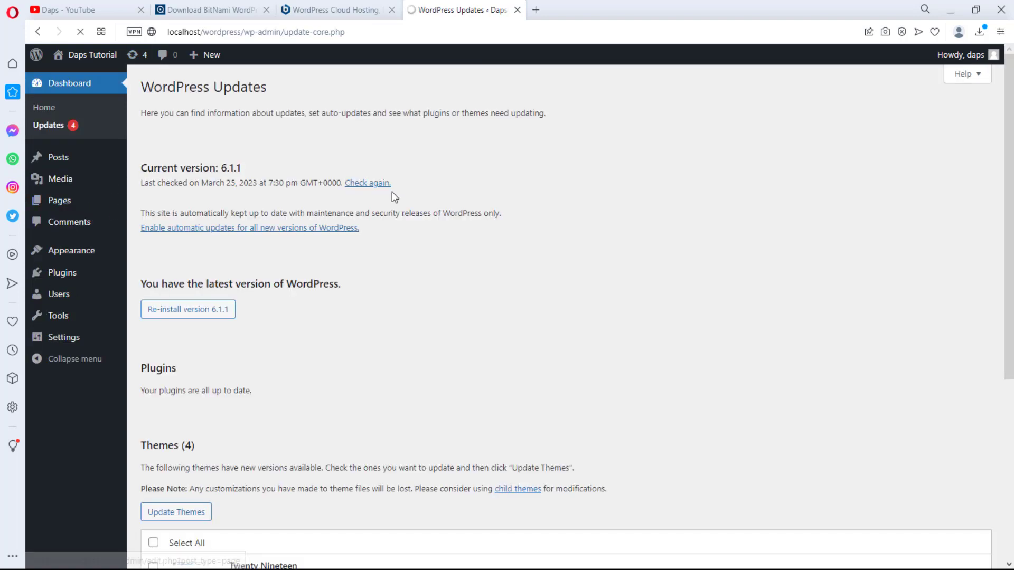
scroll(505, 198, "down", 6)
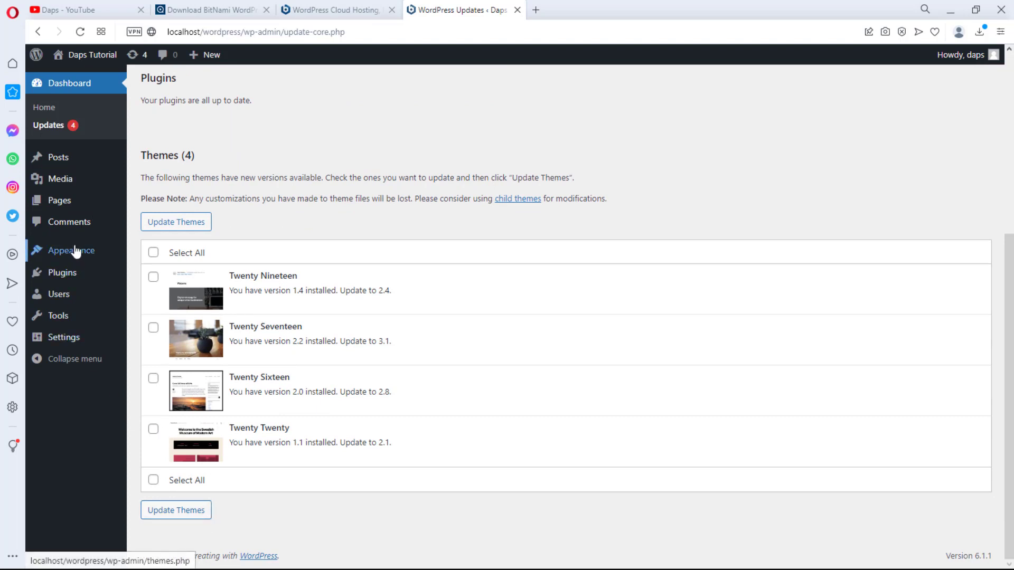
Step: Go to the installed themes list and review the active Twenty Twenty theme's details
mouse_move(71, 250)
left_click(162, 256)
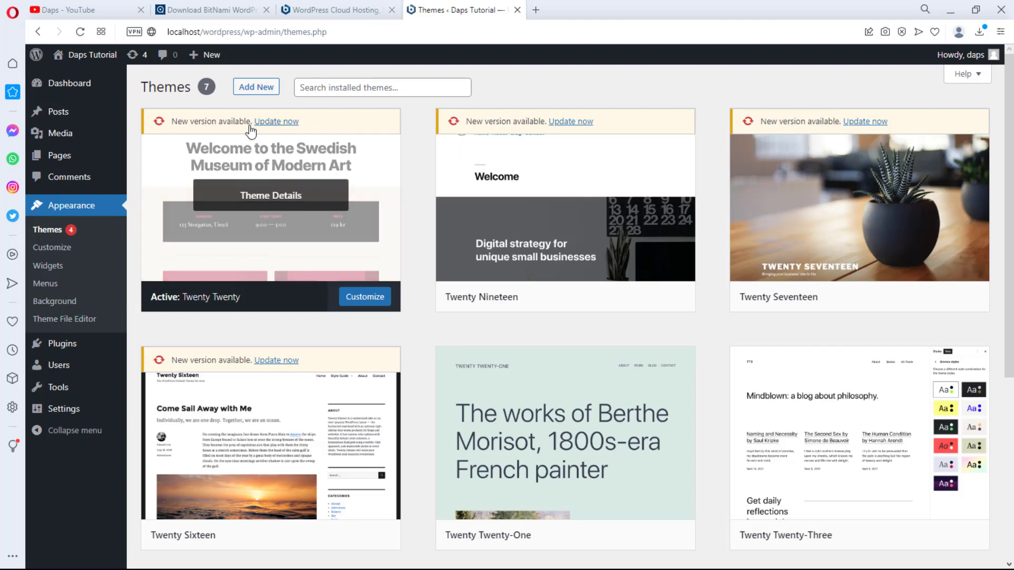
left_click(287, 198)
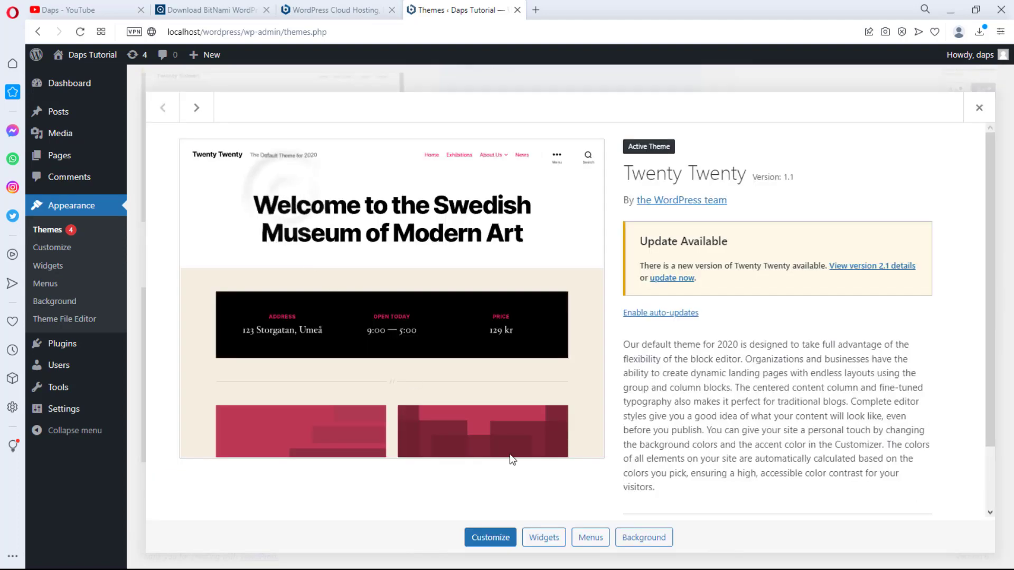
scroll(963, 118, "down", 1)
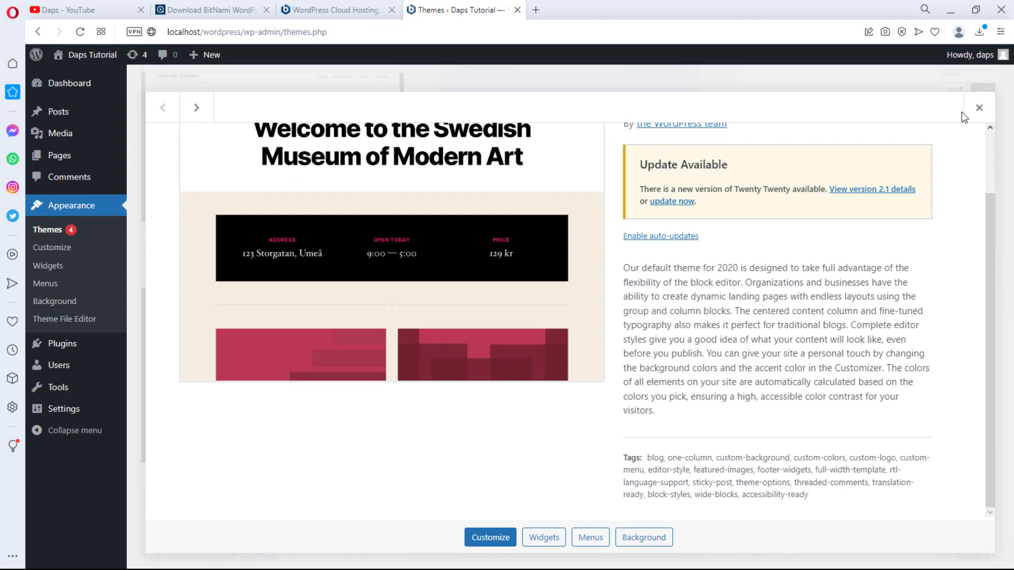
left_click(982, 107)
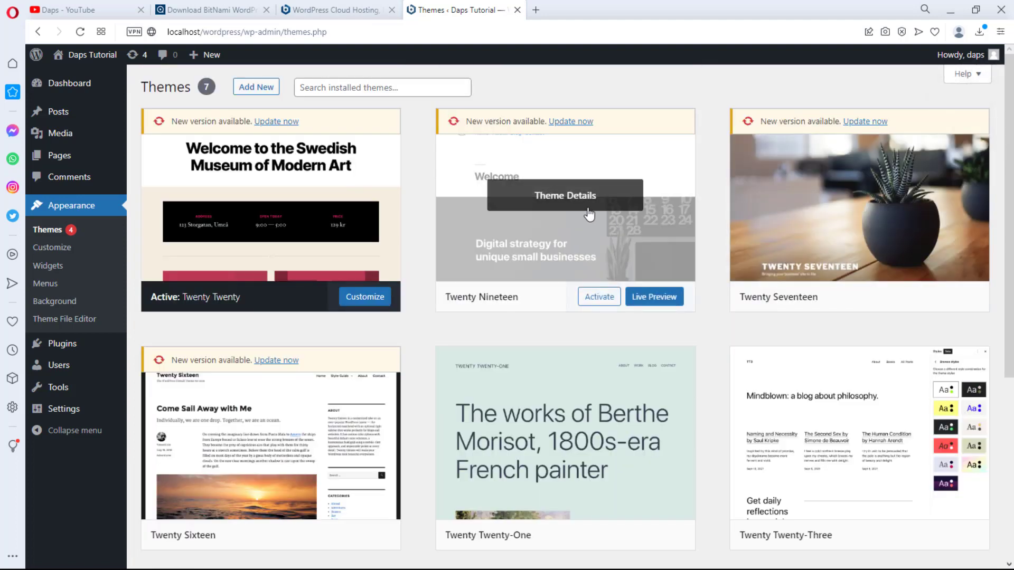
Step: Delete the Twenty Nineteen and Twenty Seventeen themes
left_click(578, 193)
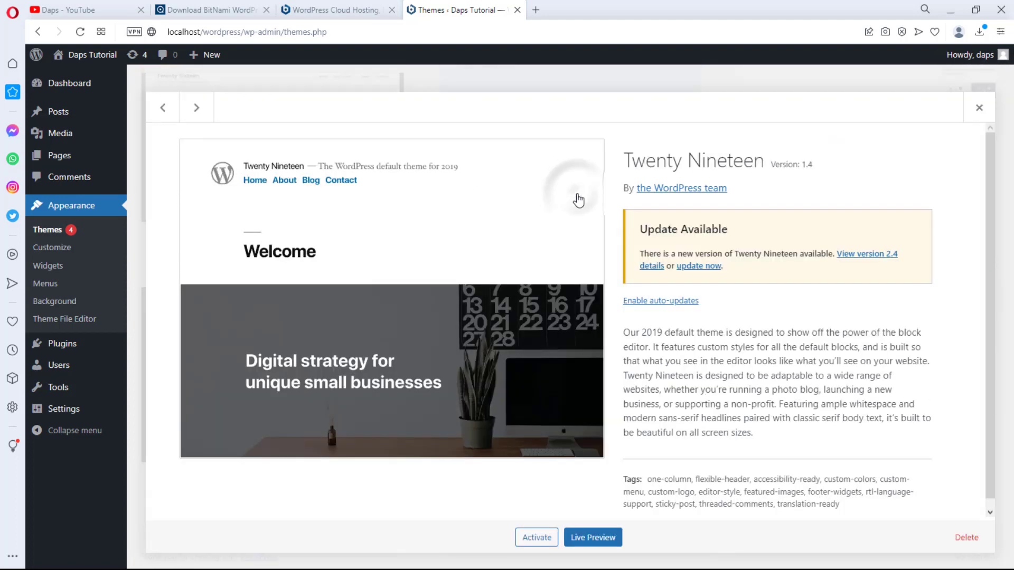
left_click(982, 543)
left_click(581, 116)
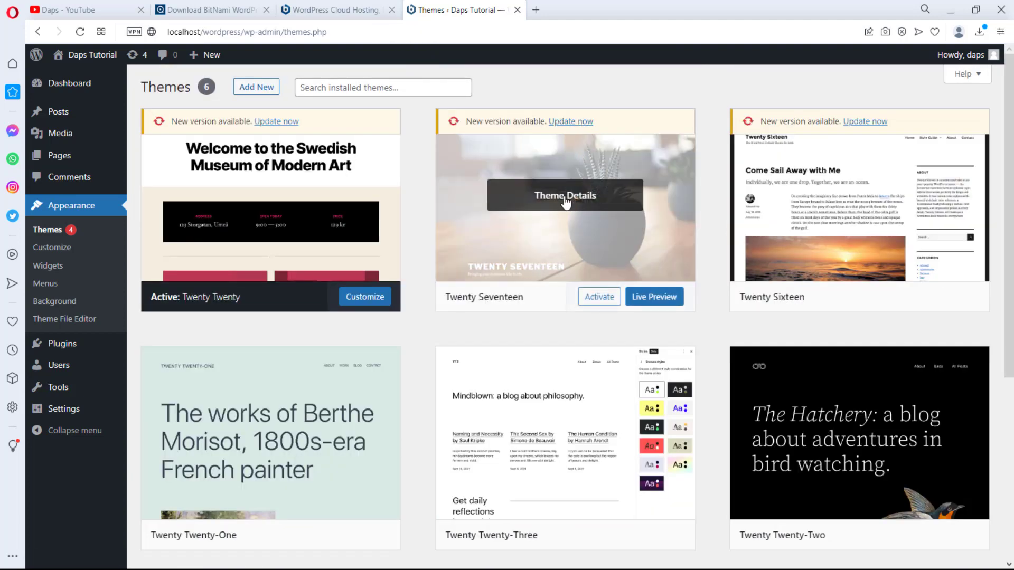
left_click(562, 197)
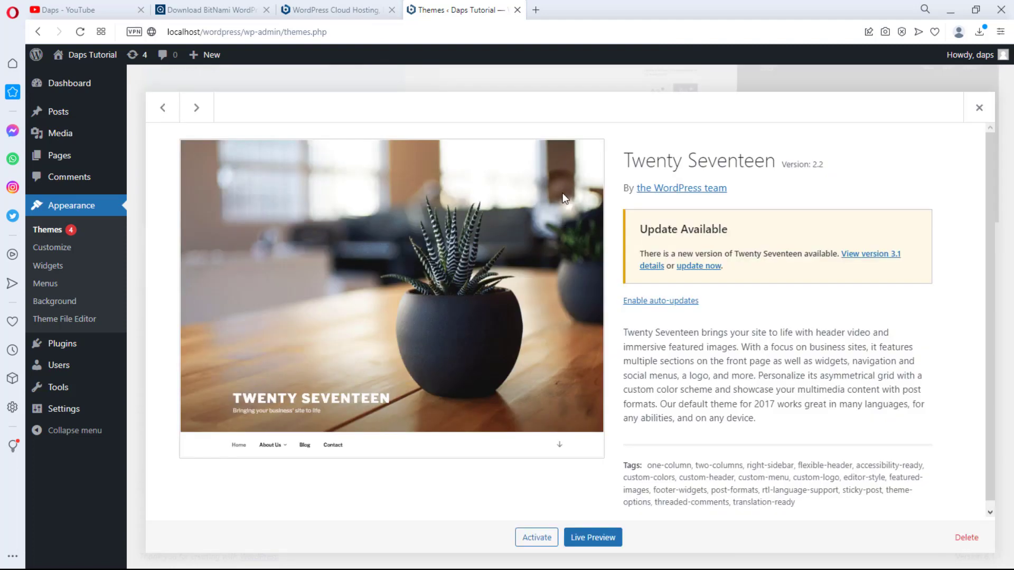
left_click(966, 537)
left_click(580, 115)
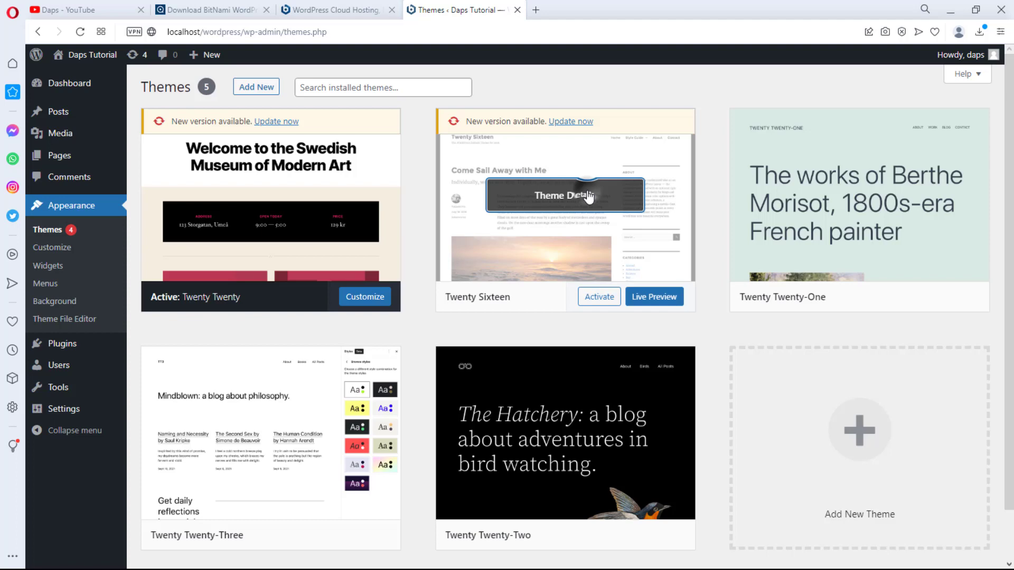
Step: Delete the Twenty Sixteen, Twenty Twenty-One and Twenty Twenty-Two themes
left_click(588, 197)
left_click(972, 543)
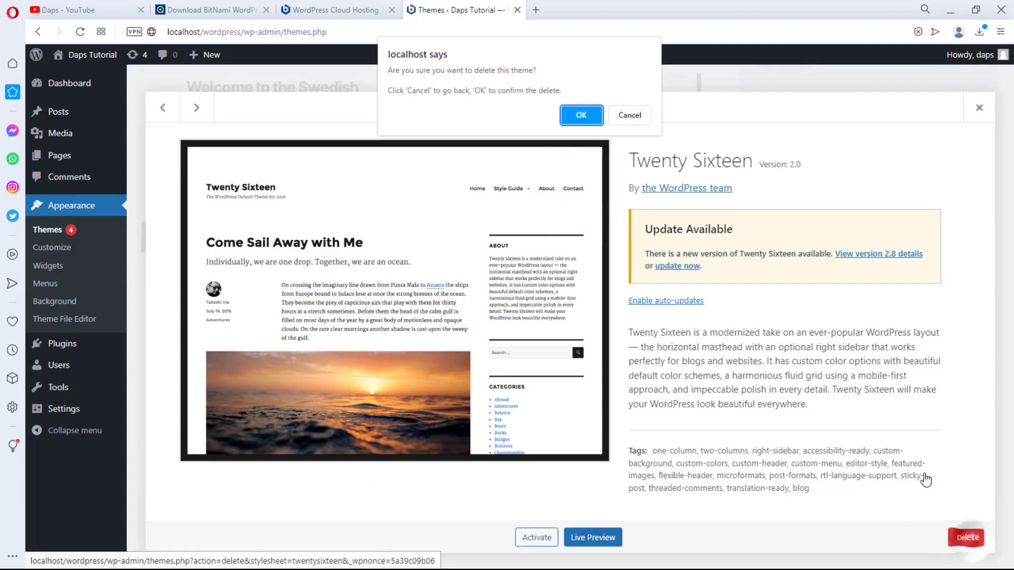
left_click(588, 118)
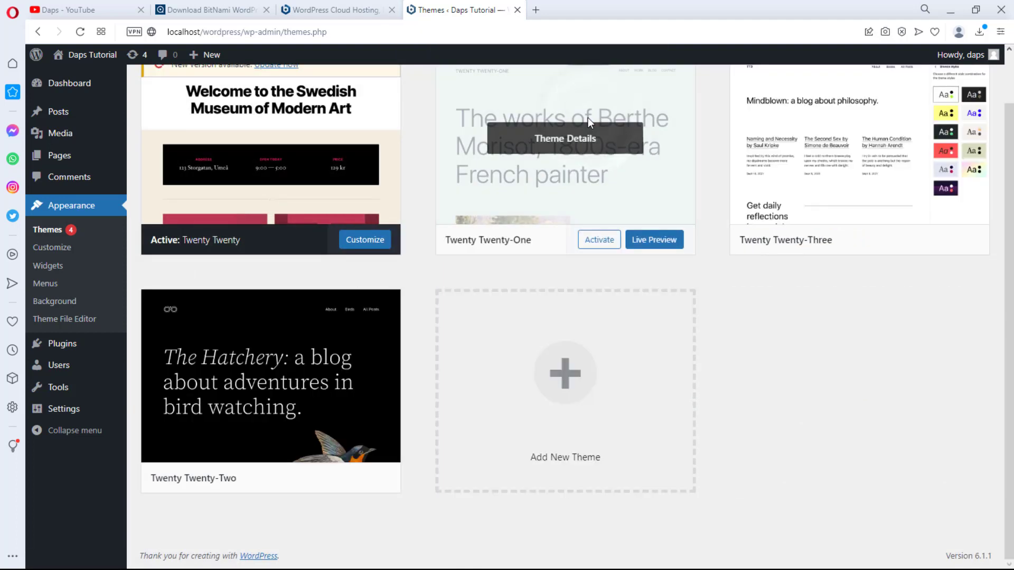
left_click(588, 118)
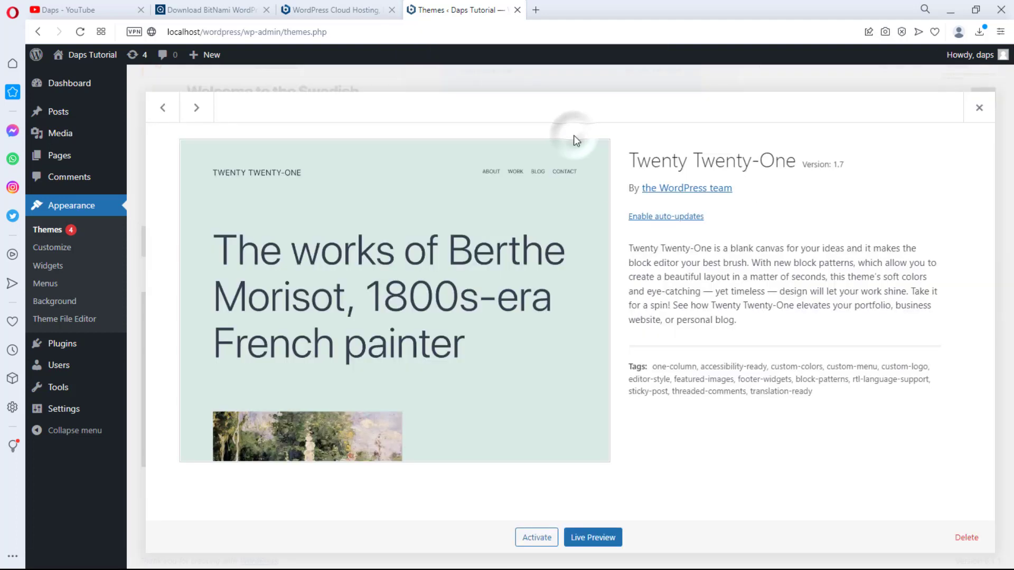
left_click(966, 538)
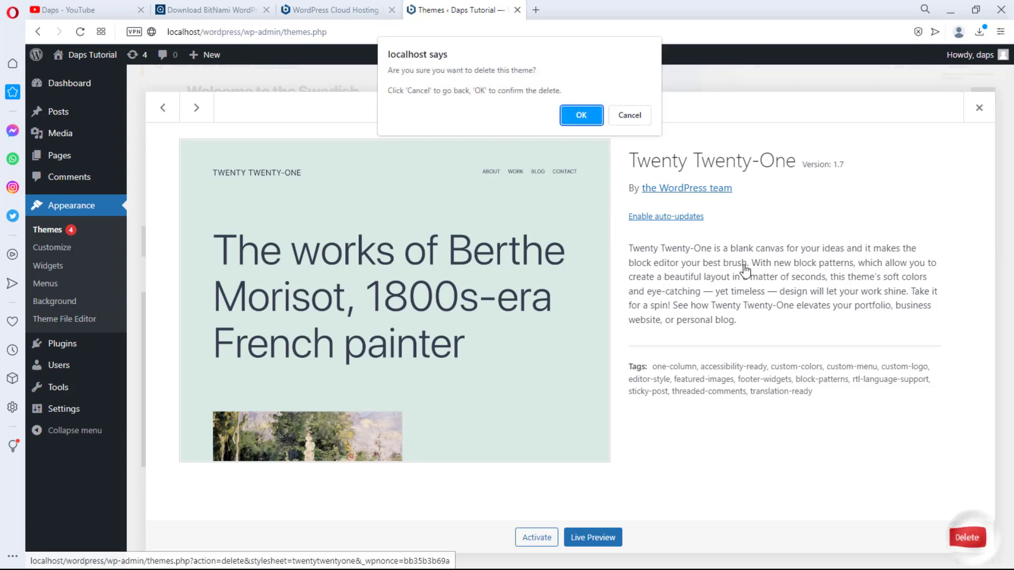
left_click(580, 116)
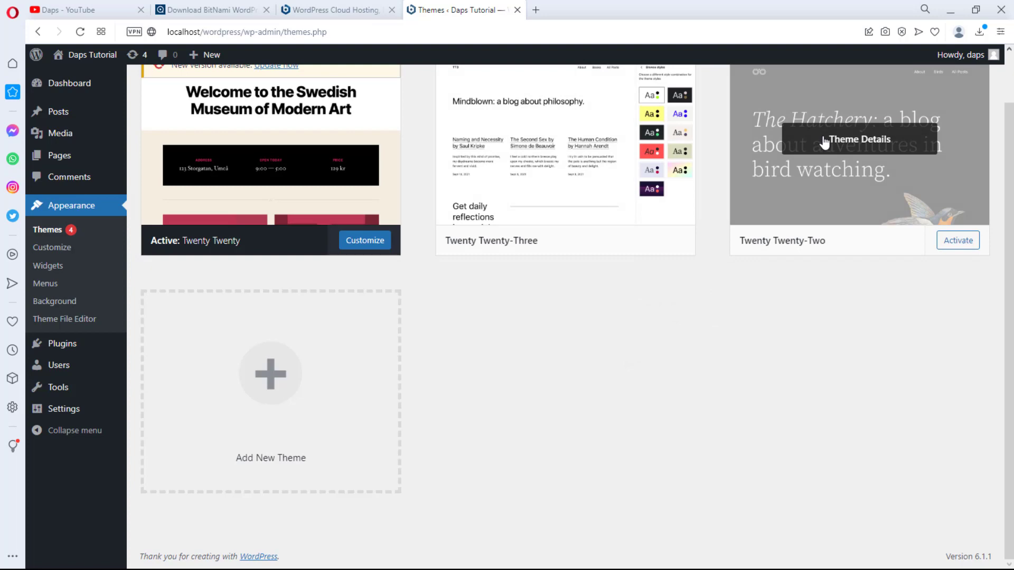
left_click(822, 136)
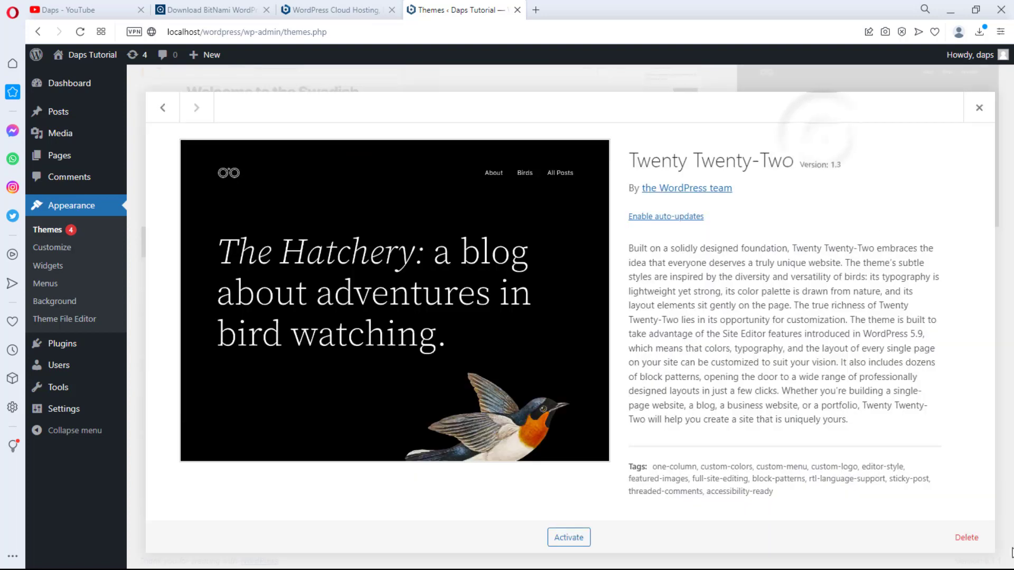
left_click(966, 537)
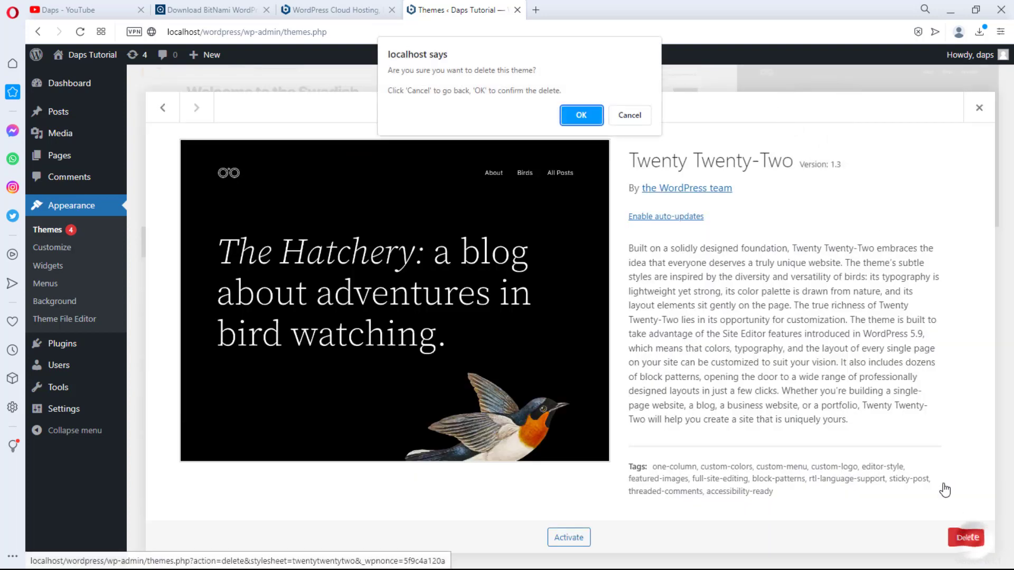
left_click(589, 115)
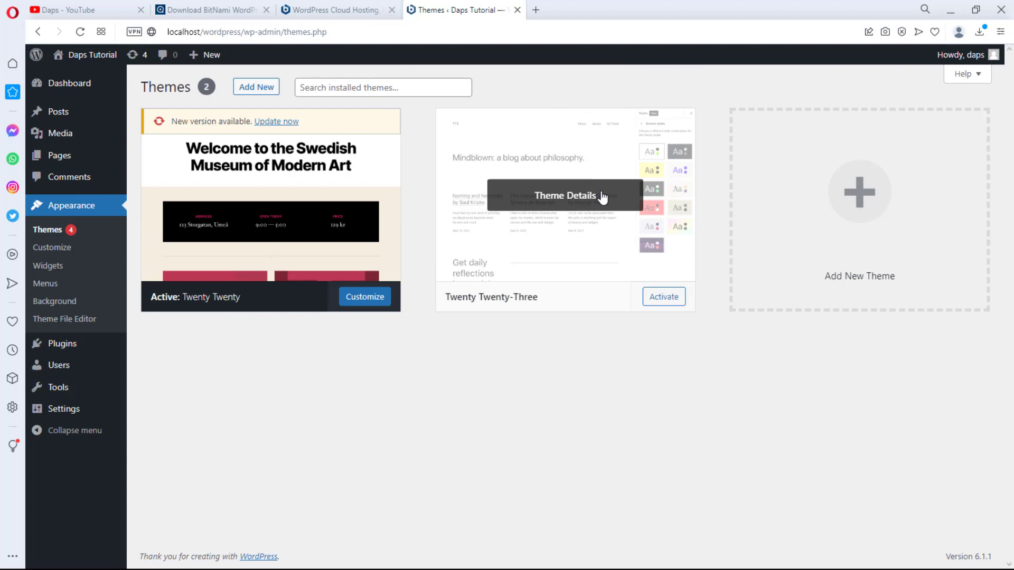
Step: Update Twenty Twenty, activate Twenty Twenty-Three, then delete Twenty Twenty
left_click(270, 123)
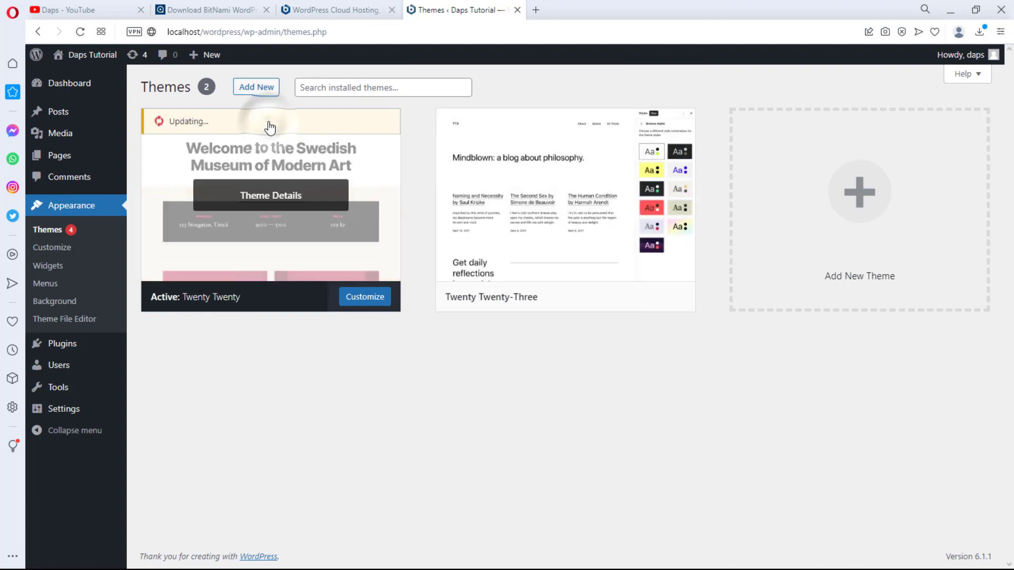
left_click(663, 298)
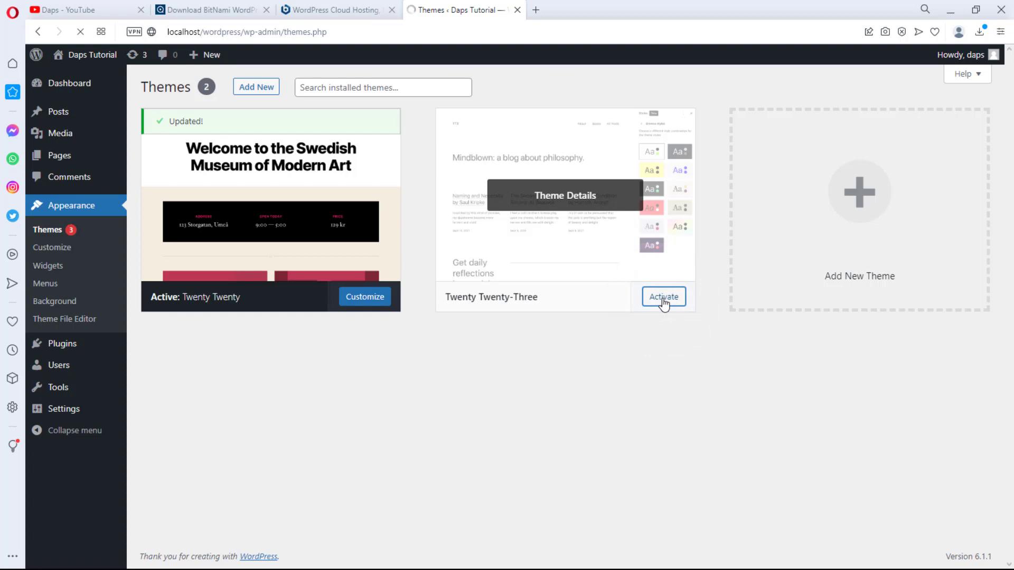
left_click(604, 238)
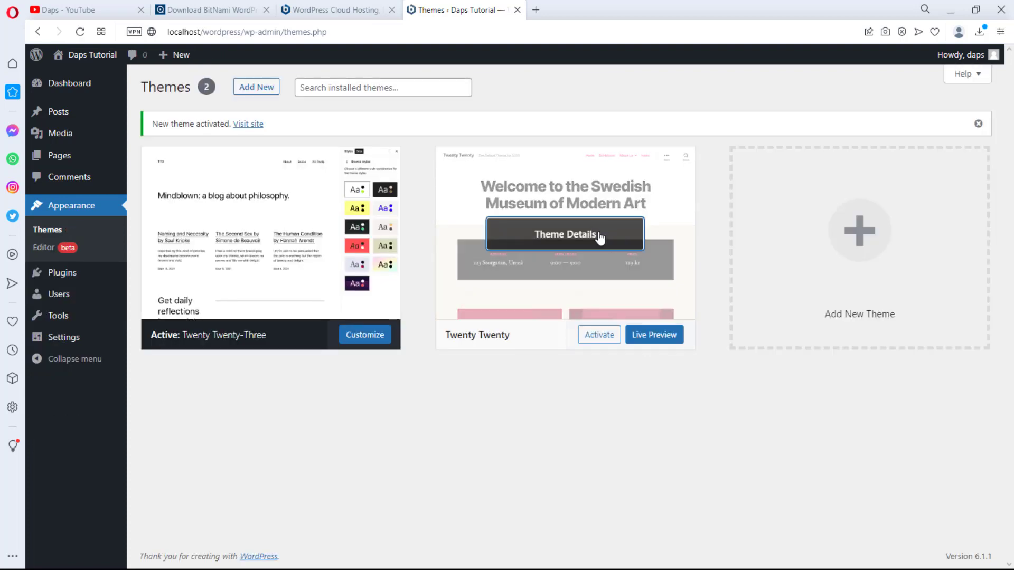
left_click(974, 541)
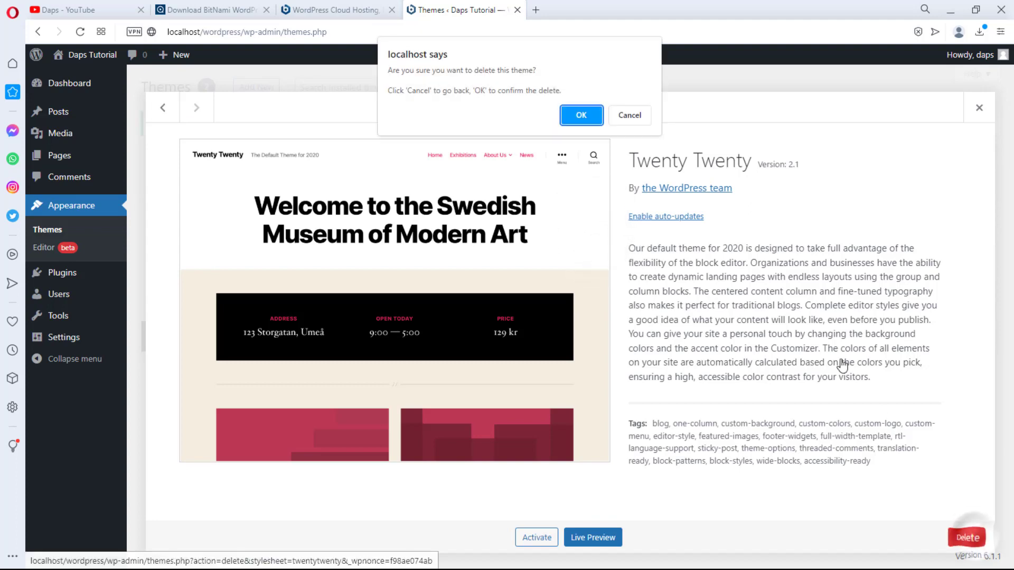
left_click(581, 113)
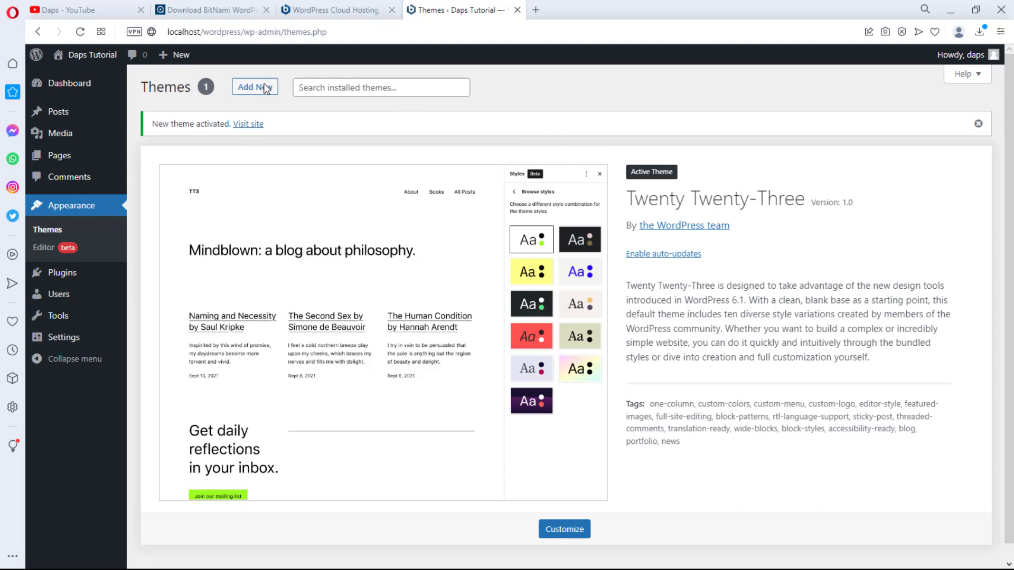
Step: Open Visit Site in a new tab and view the Twenty Twenty-Three home page with the Hello world! post
mouse_move(97, 63)
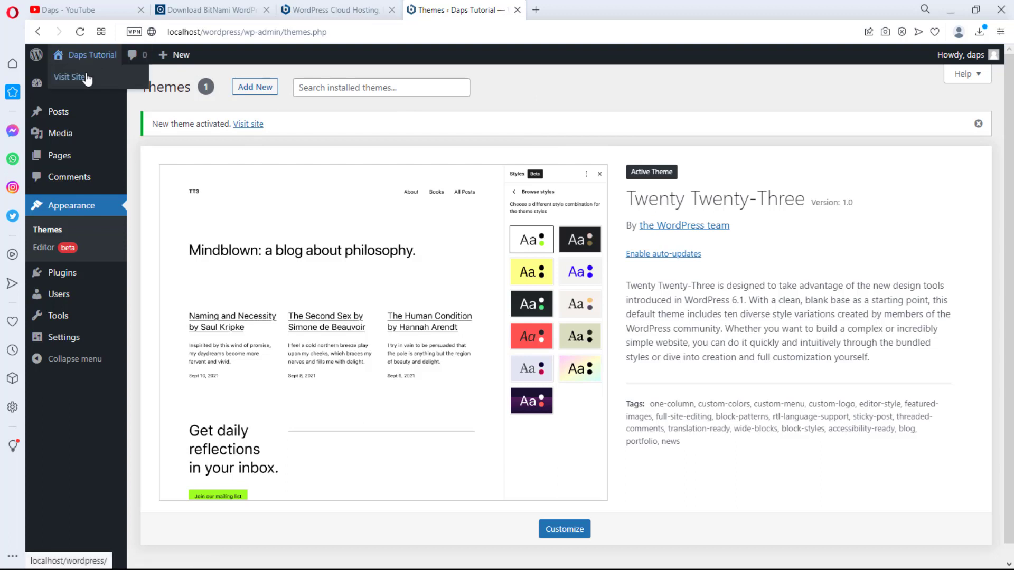
right_click(87, 79)
left_click(107, 84)
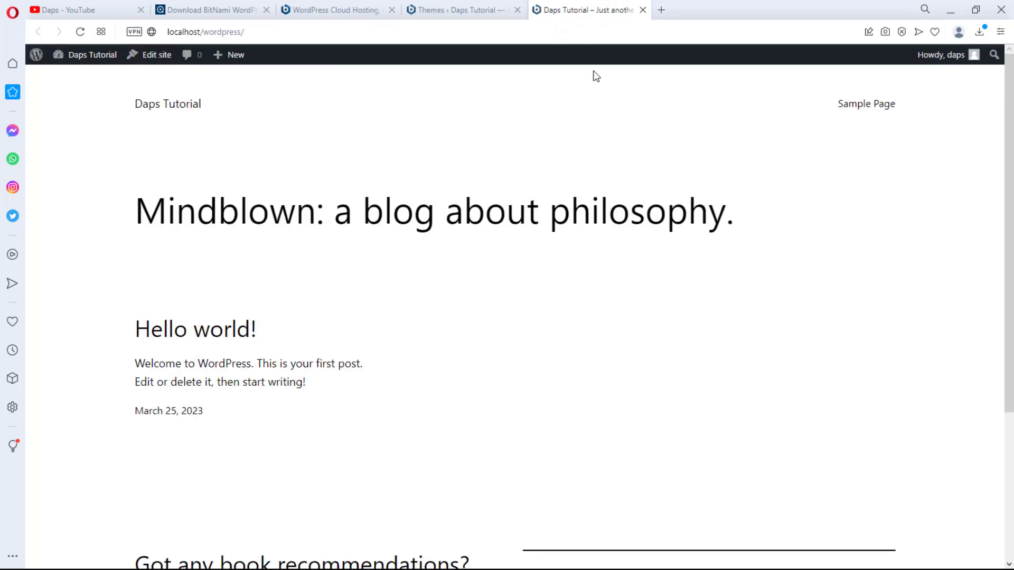
scroll(455, 181, "down", 4)
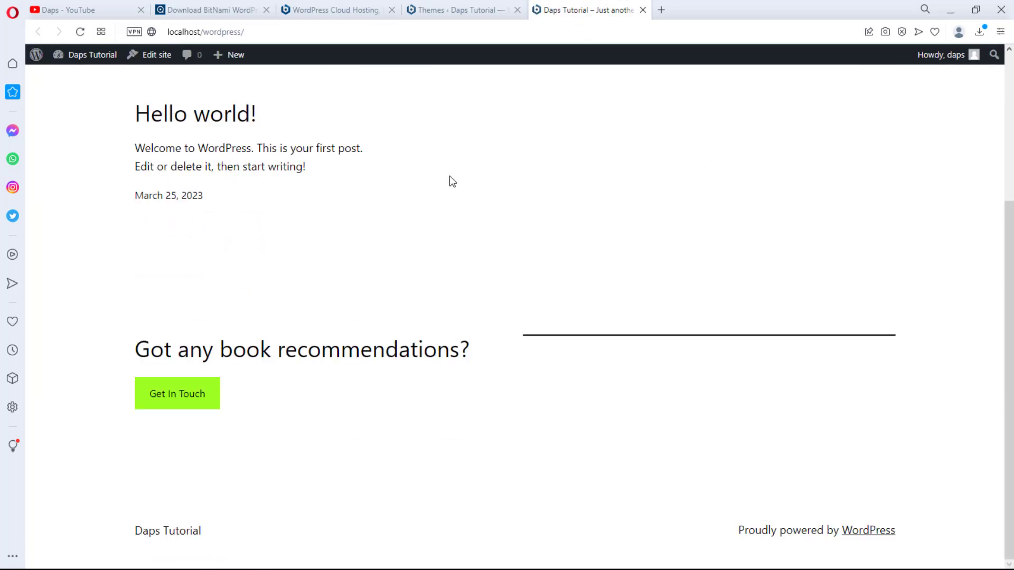
scroll(448, 179, "up", 4)
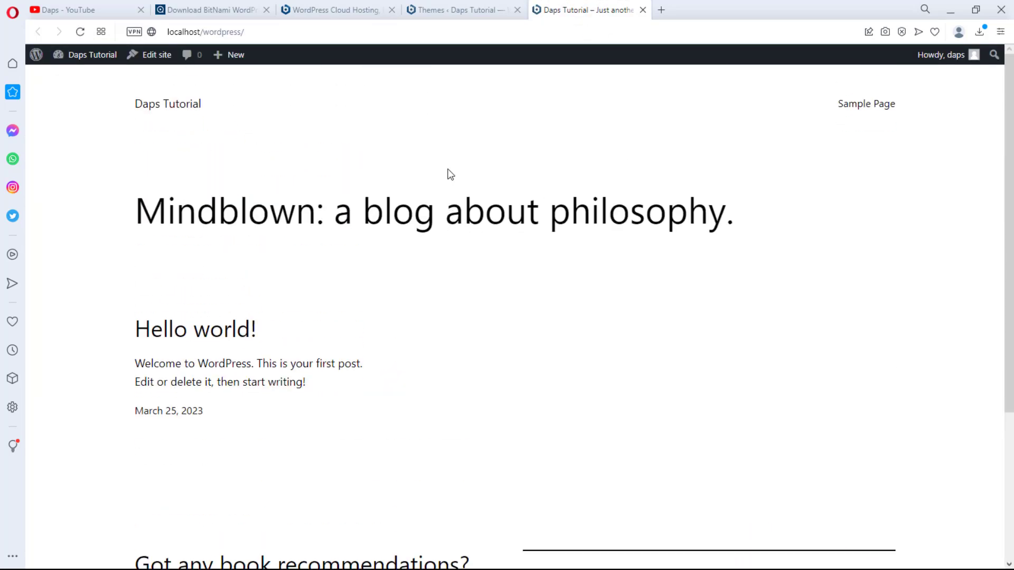
Step: Switch back to the admin Themes page showing Twenty Twenty-Three as the only active theme
left_click(459, 12)
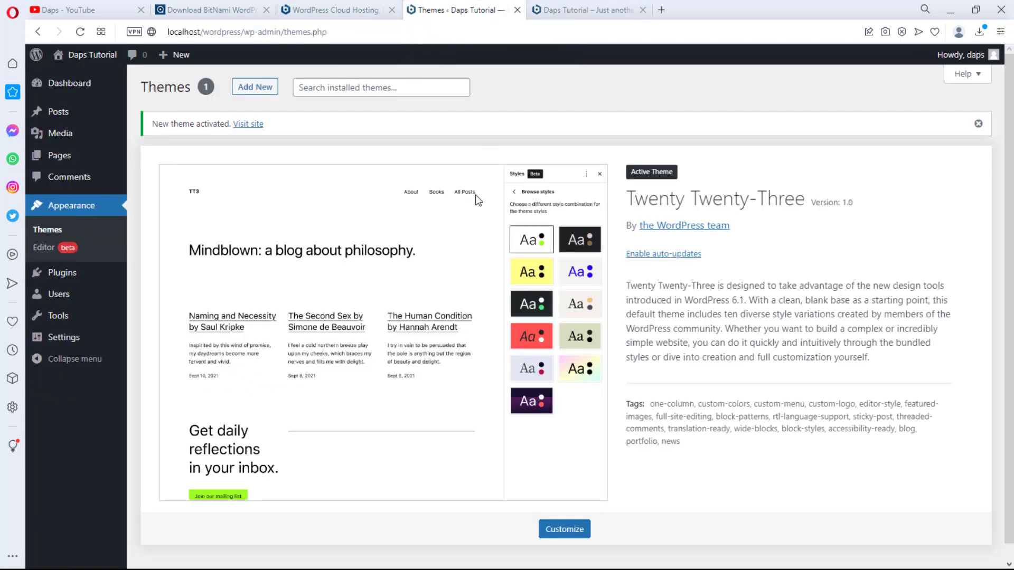